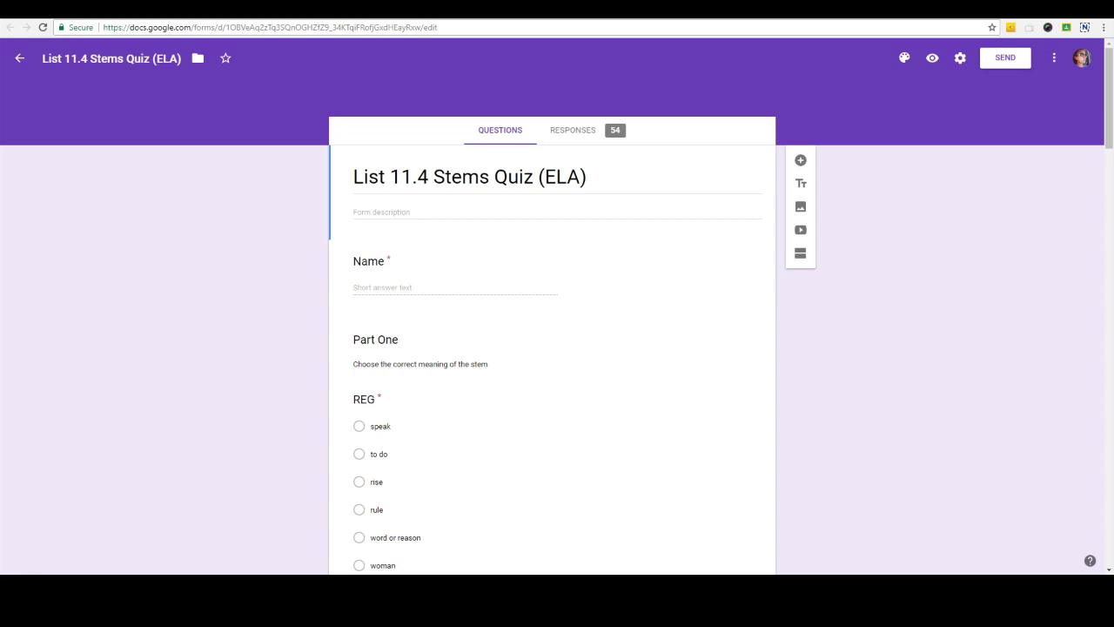
# Review the List 11.4 Stems Quiz questions, then open the form's Settings.
pyautogui.scroll(-1, 751, 440)
pyautogui.scroll(1, 752, 445)
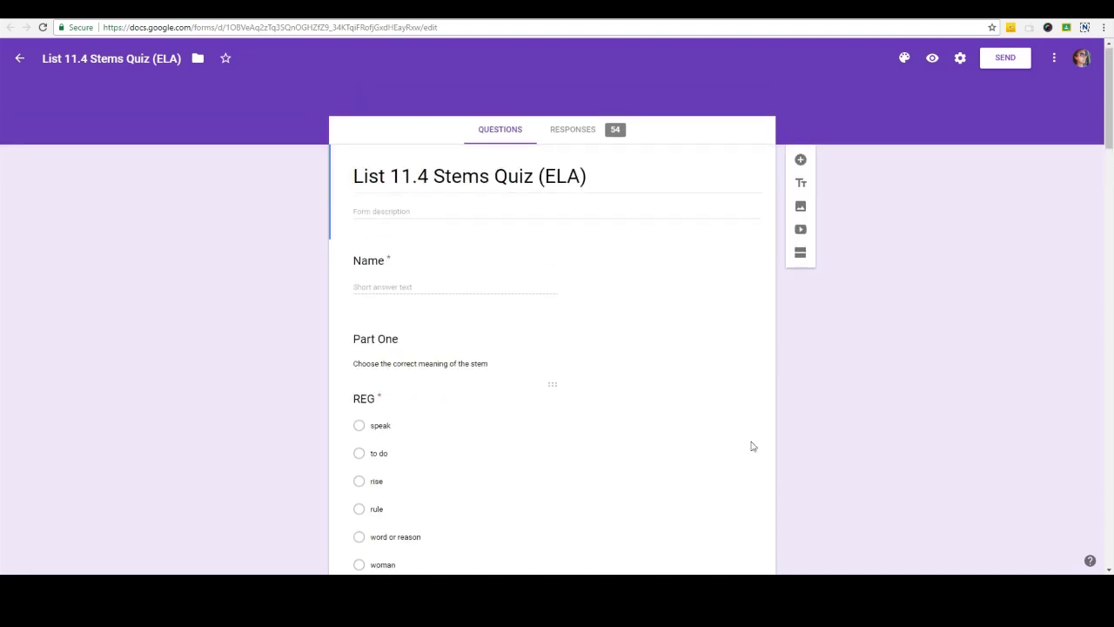
pyautogui.scroll(-1, 753, 446)
pyautogui.scroll(-1, 753, 445)
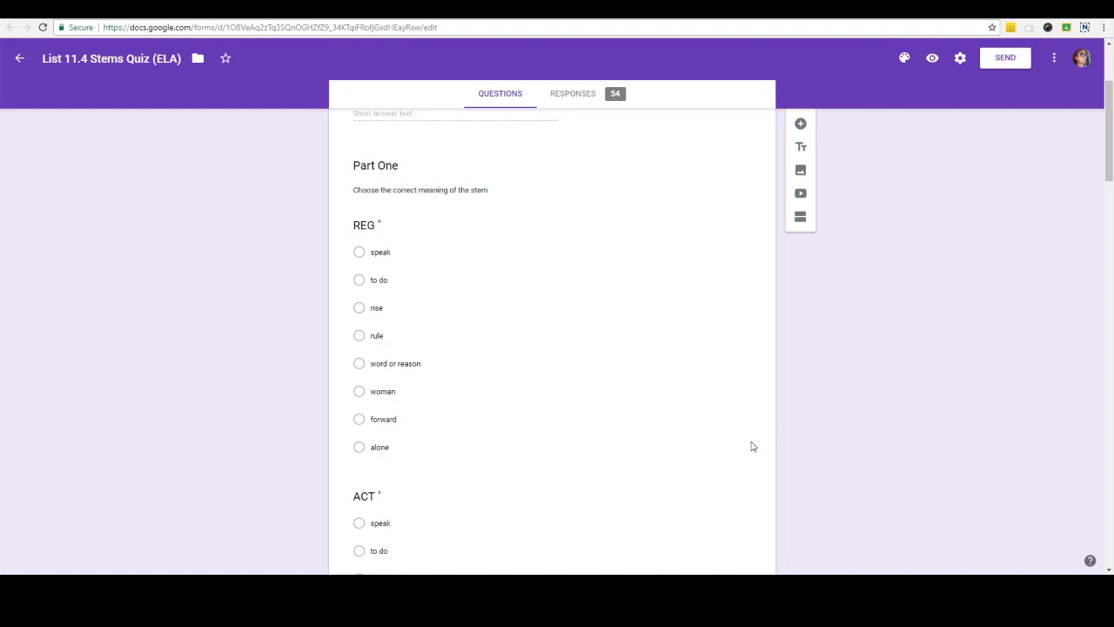
pyautogui.click(955, 68)
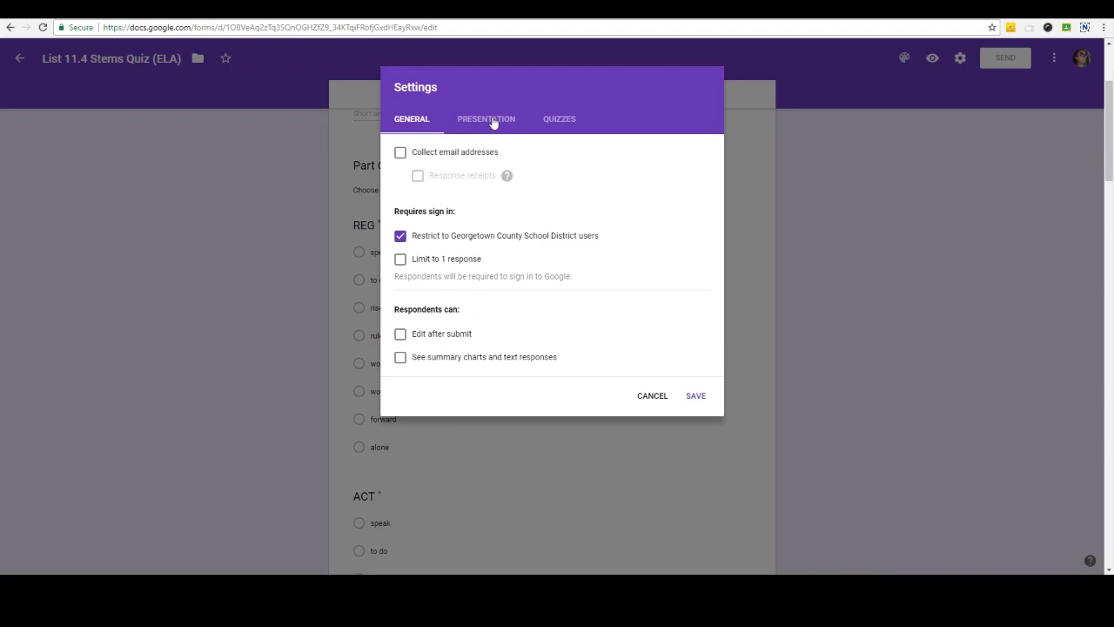
# Enable Make this a quiz with immediate grade release and correct answers hidden, and save.
pyautogui.click(558, 124)
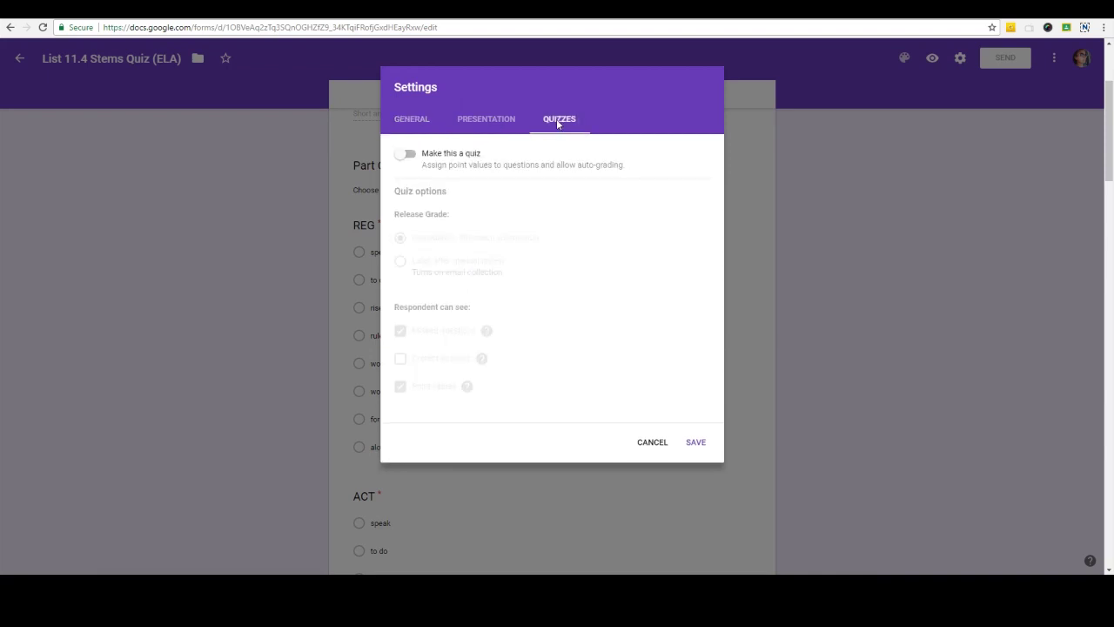
pyautogui.click(406, 161)
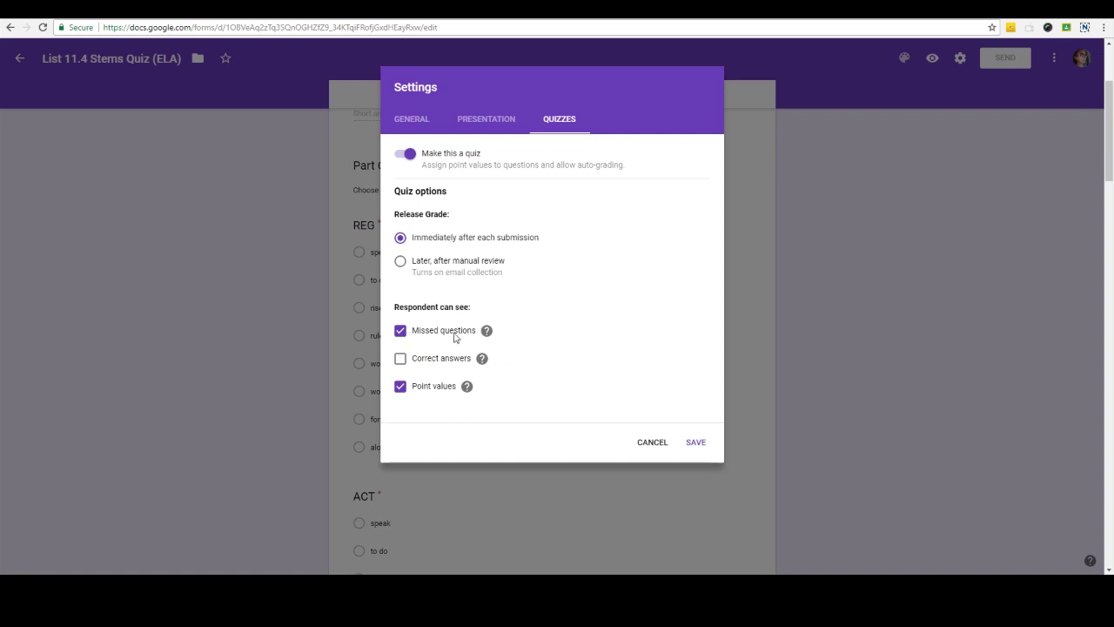
pyautogui.click(404, 363)
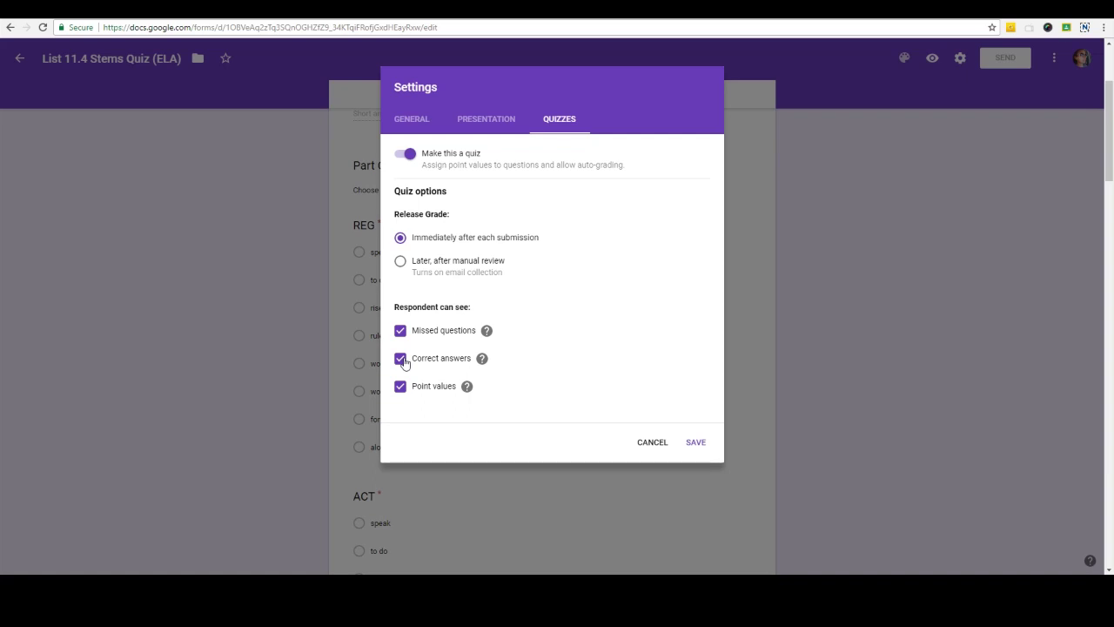
pyautogui.click(404, 363)
pyautogui.click(696, 444)
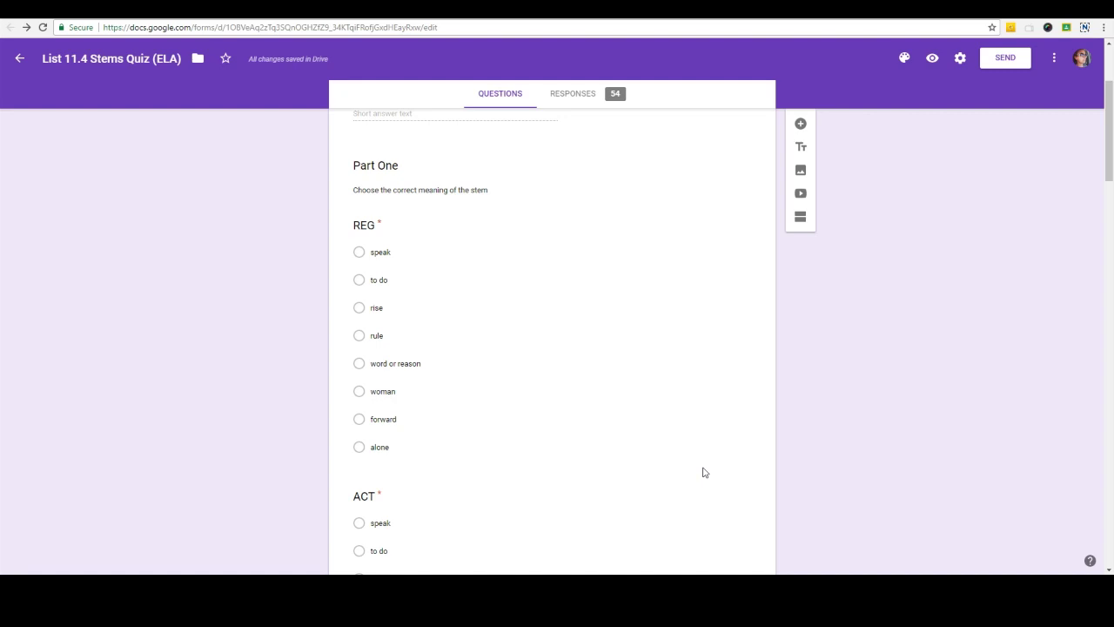
# In the REG question's answer key, mark 'rule' correct and set it to 1 point.
pyautogui.click(704, 470)
pyautogui.scroll(2, 871, 392)
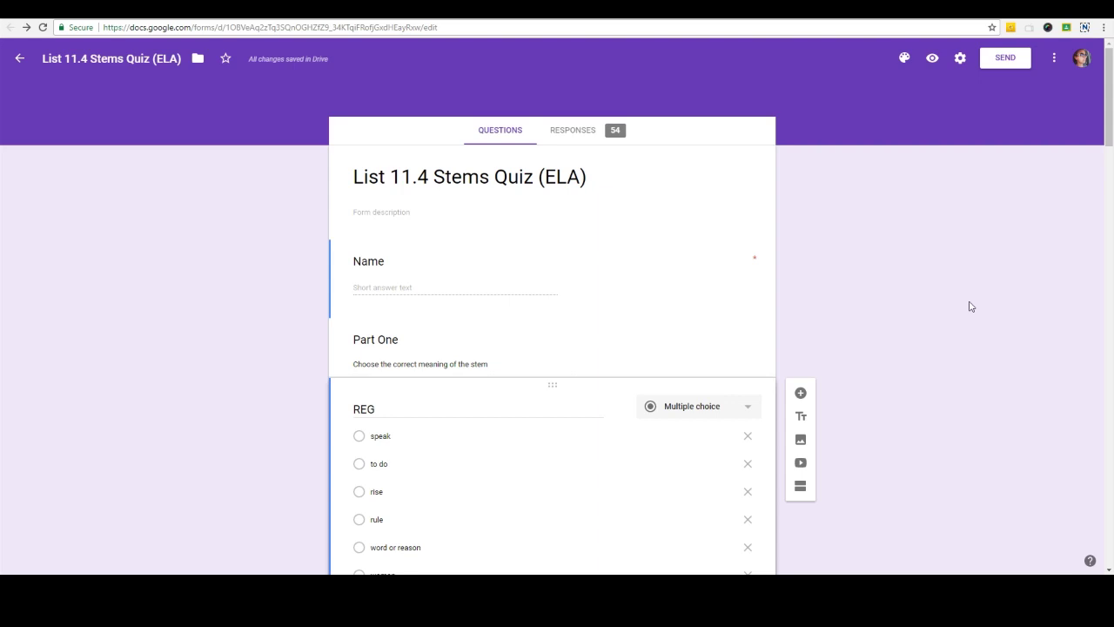
pyautogui.tripleClick(458, 408)
pyautogui.scroll(-2, 541, 439)
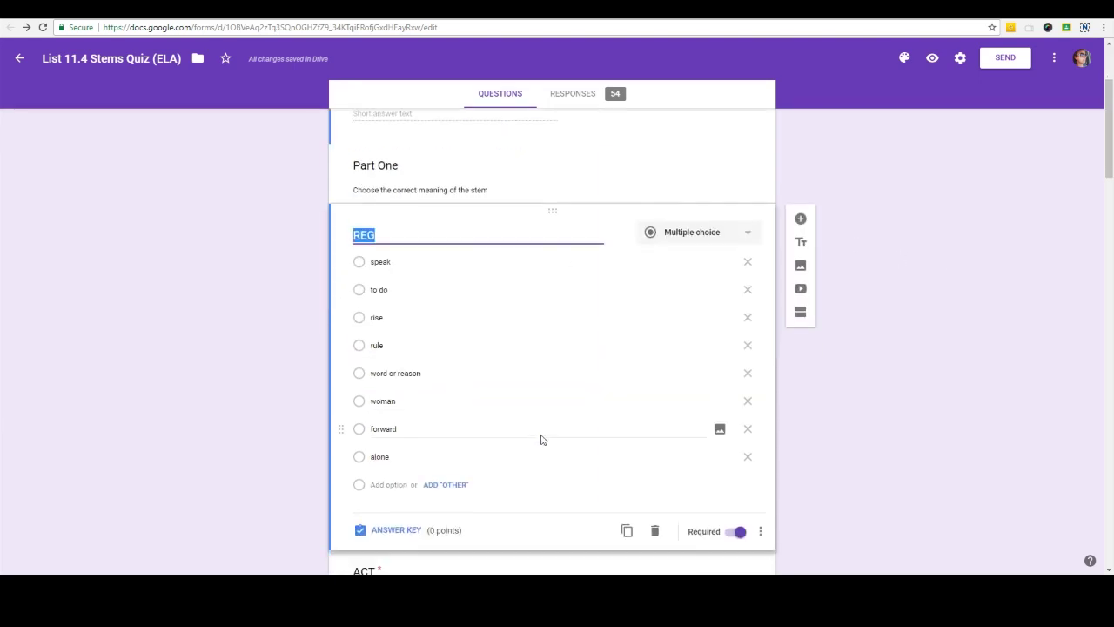
pyautogui.click(397, 530)
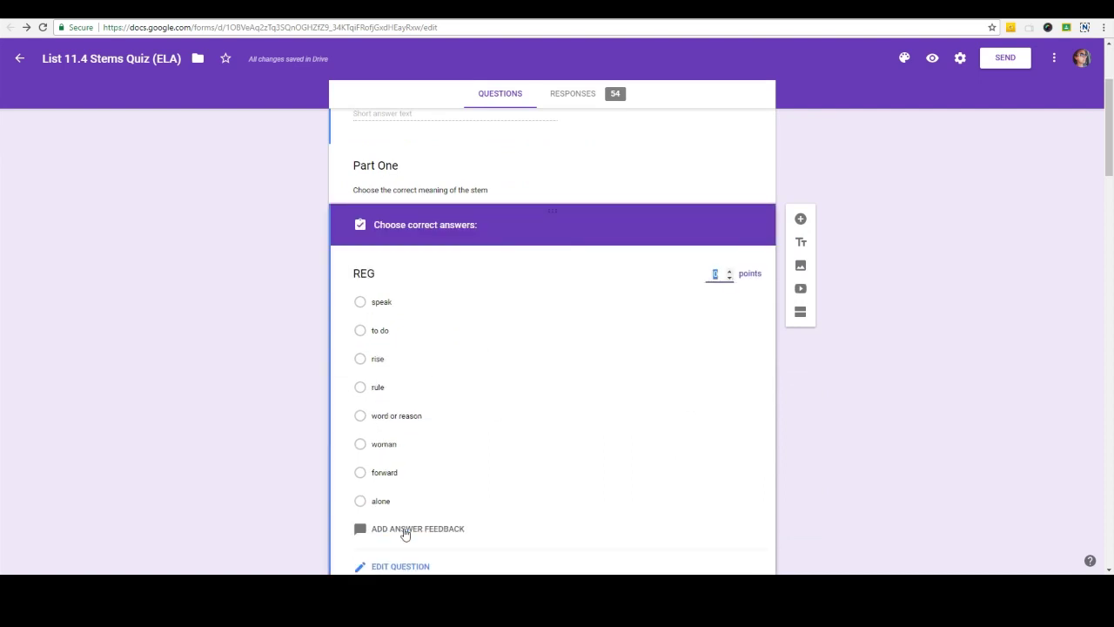
pyautogui.click(389, 388)
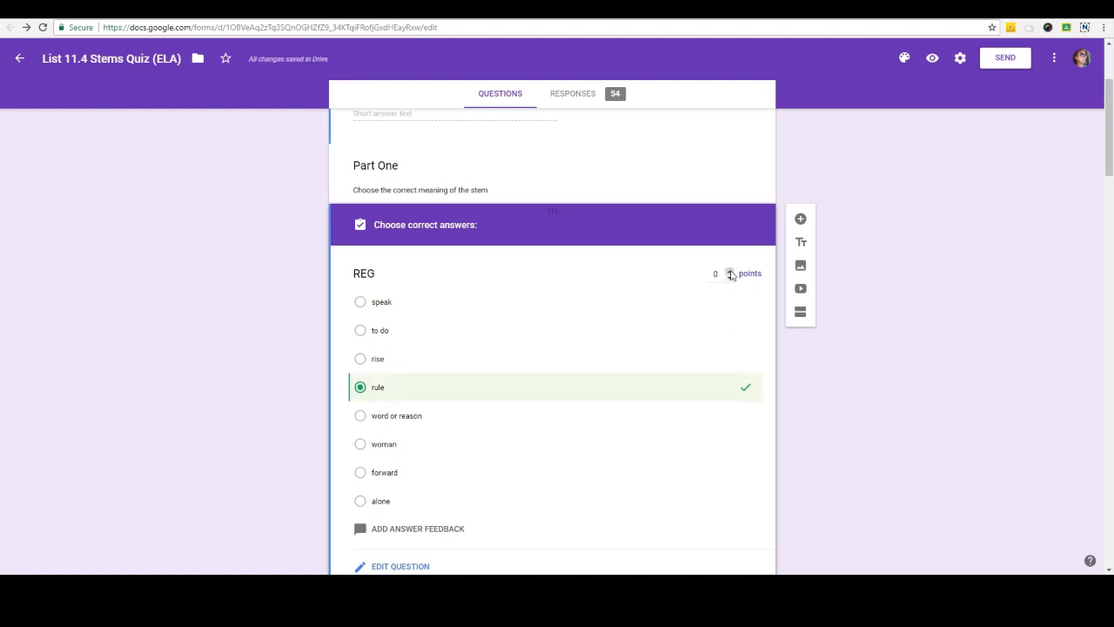
pyautogui.click(731, 276)
pyautogui.scroll(-2, 677, 304)
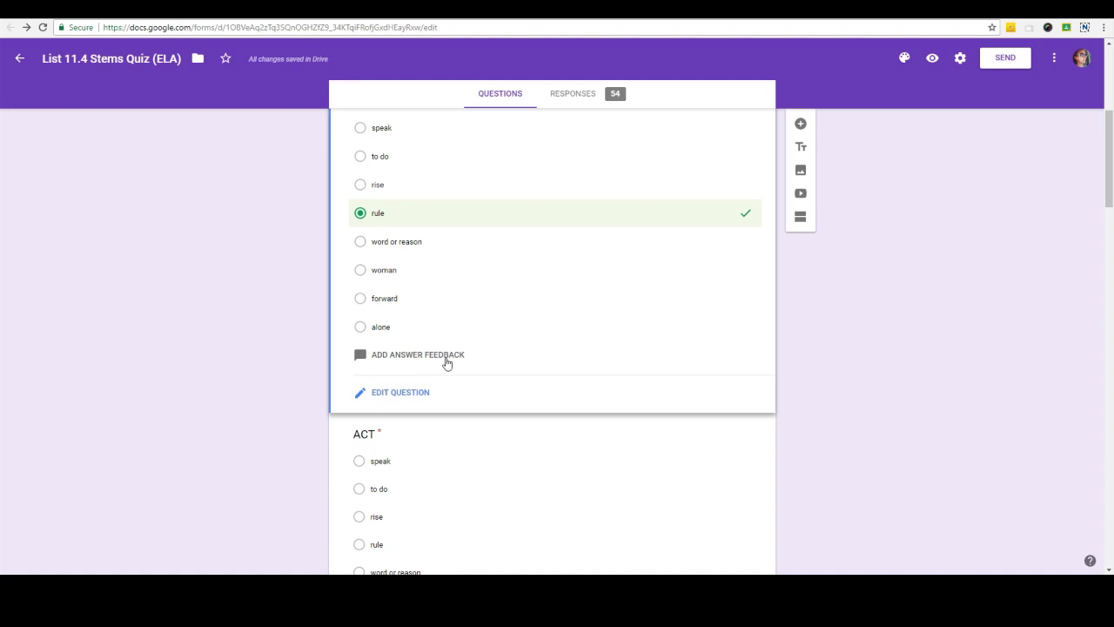
pyautogui.click(665, 360)
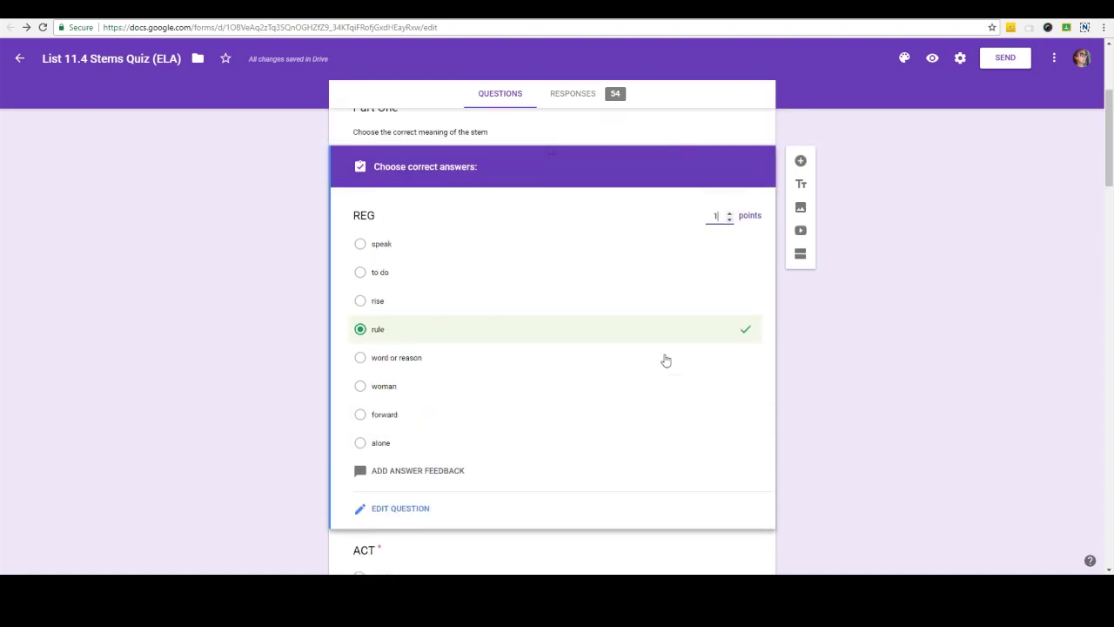
pyautogui.click(409, 511)
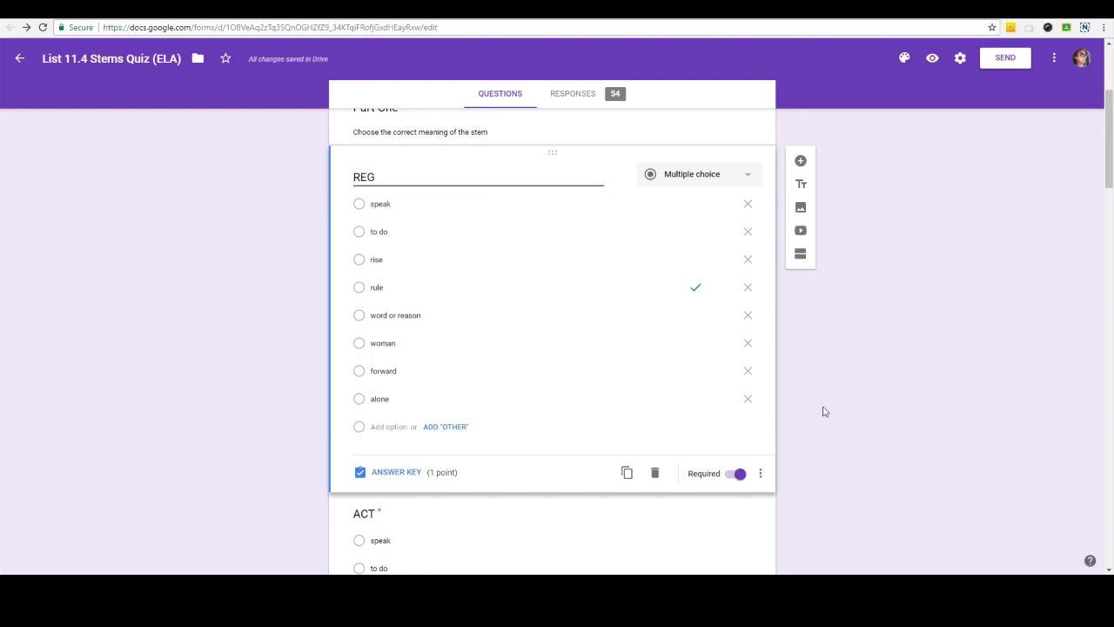
pyautogui.scroll(1, 824, 411)
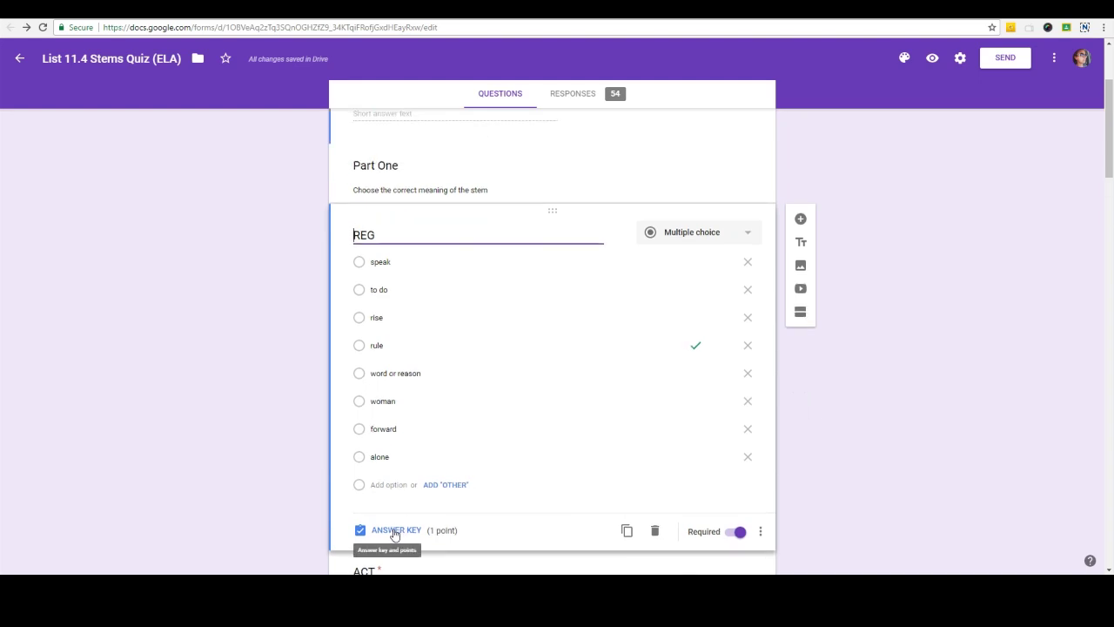
# Add a new question below REG, worth 1 point and marked required.
pyautogui.click(800, 219)
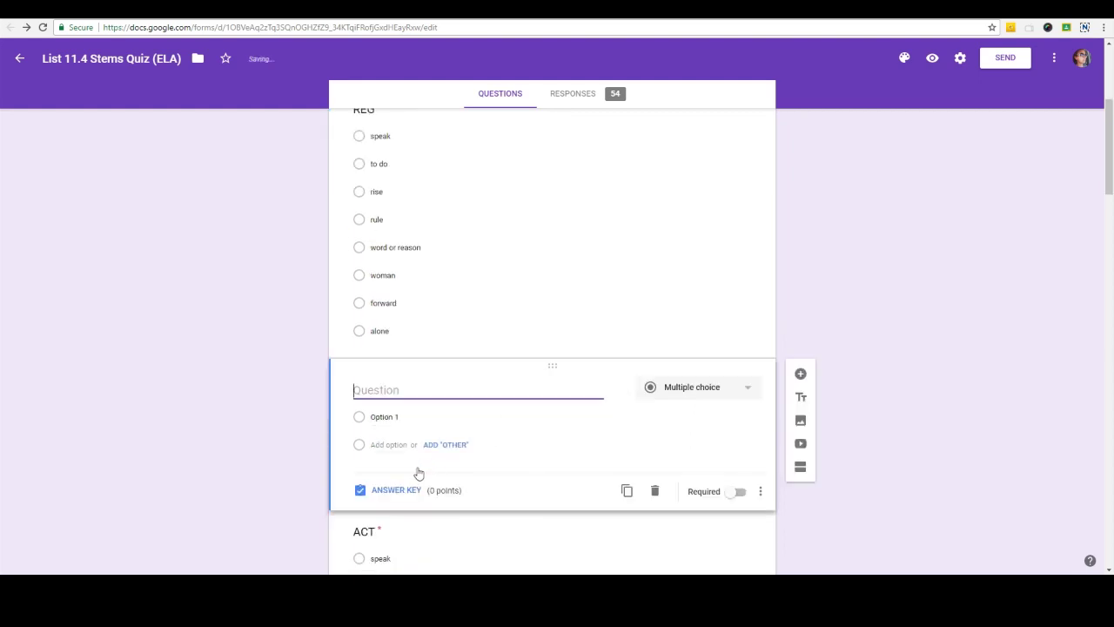
pyautogui.click(411, 493)
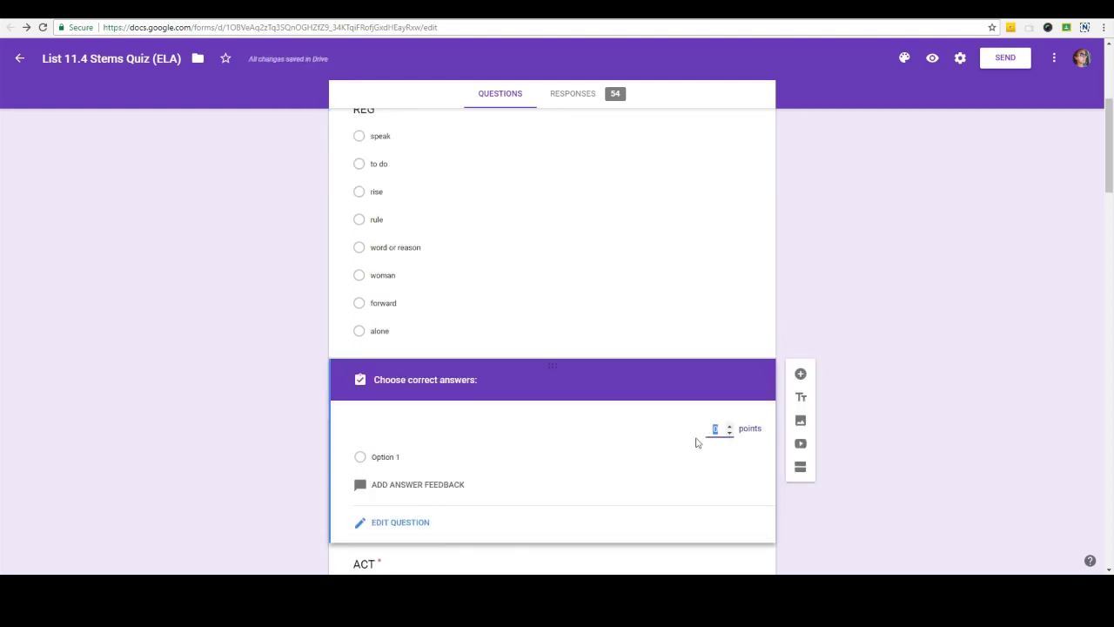
pyautogui.click(730, 424)
pyautogui.scroll(-1, 522, 436)
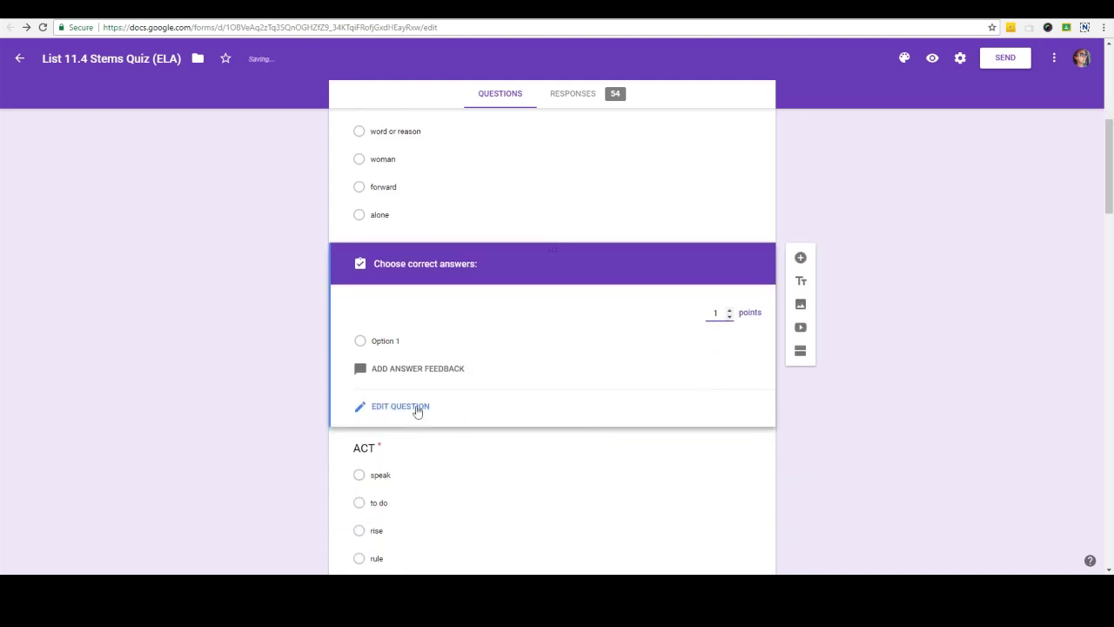
pyautogui.click(418, 406)
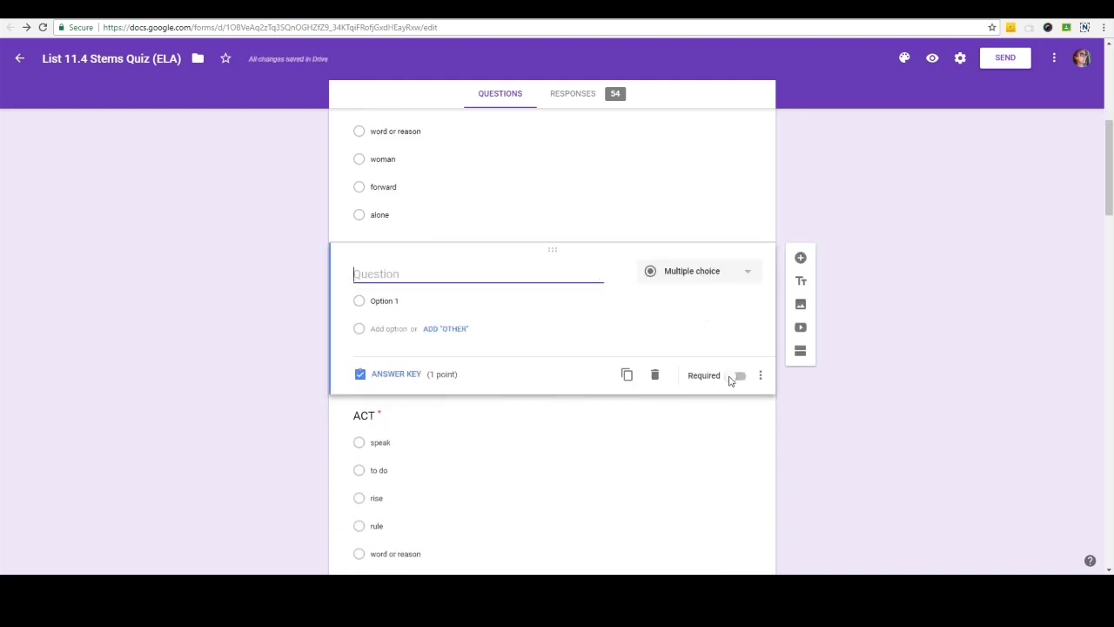
pyautogui.click(736, 377)
# Title it 'What is the answer?' with options A, B, C and D, then duplicate it.
pyautogui.moveTo(423, 277)
pyautogui.write('What is the answer?')
pyautogui.click(404, 300)
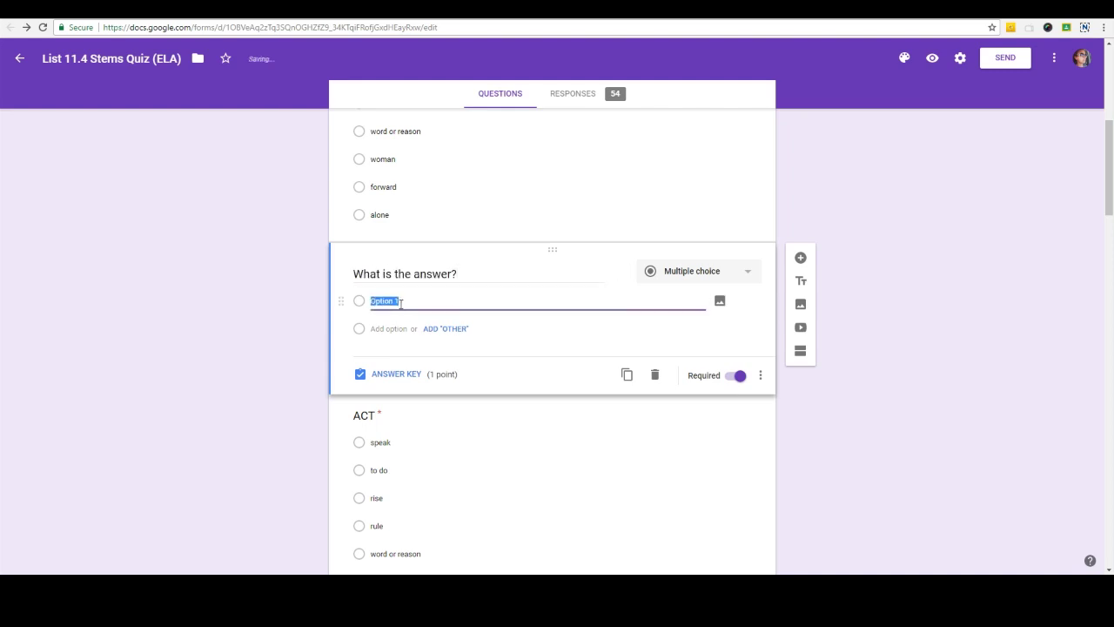
pyautogui.write('A')
pyautogui.click(377, 328)
pyautogui.write('B')
pyautogui.click(377, 356)
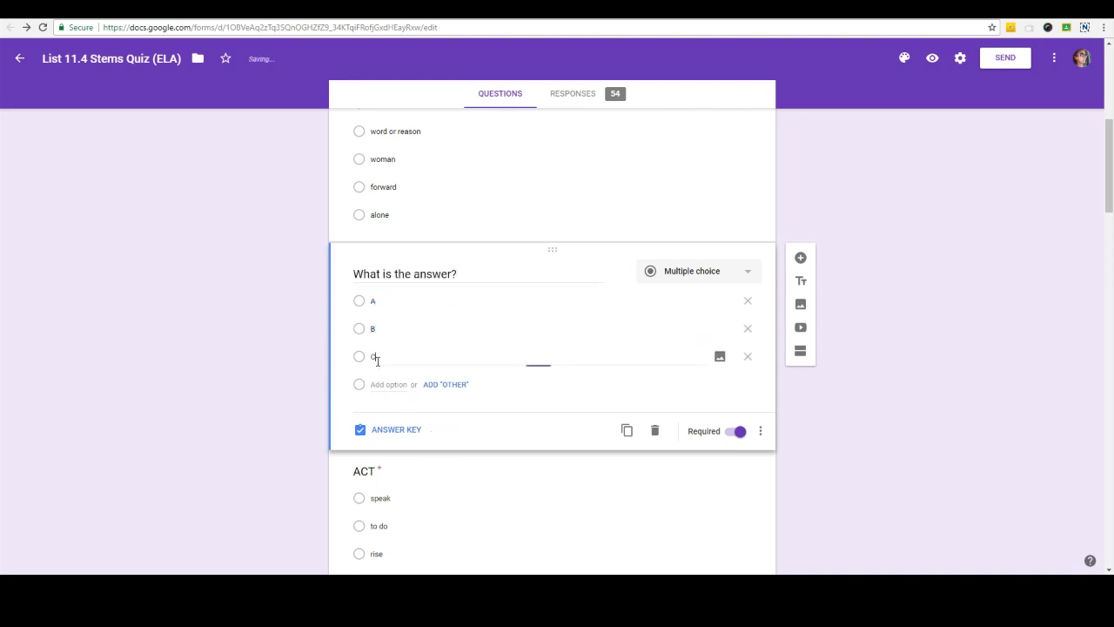
pyautogui.write('C')
pyautogui.click(377, 384)
pyautogui.write('D')
pyautogui.click(383, 356)
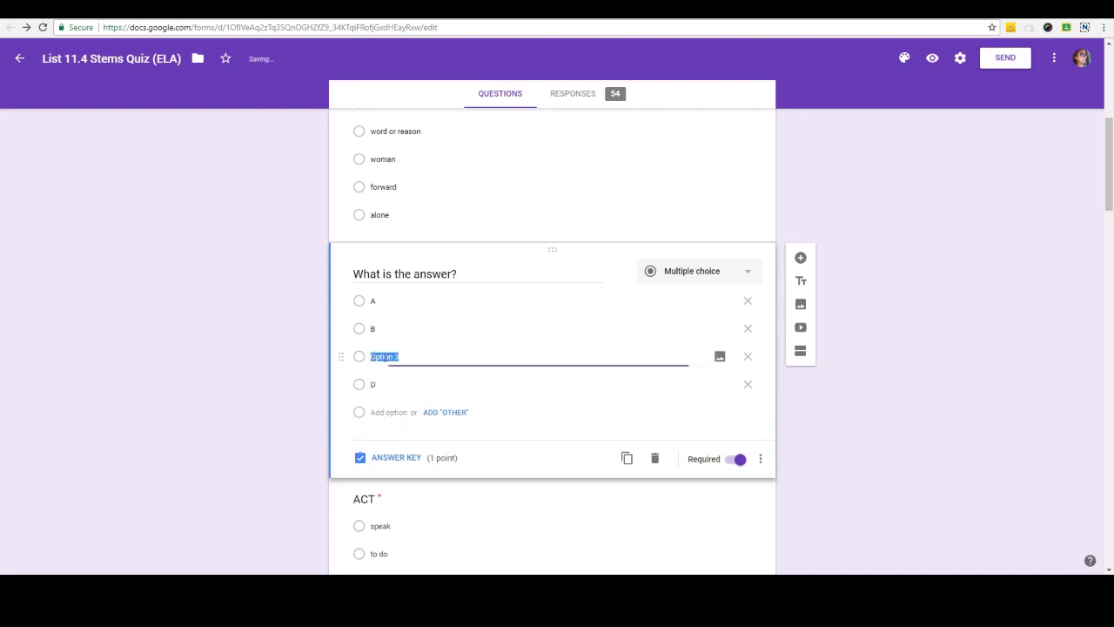
pyautogui.write('C')
pyautogui.click(627, 461)
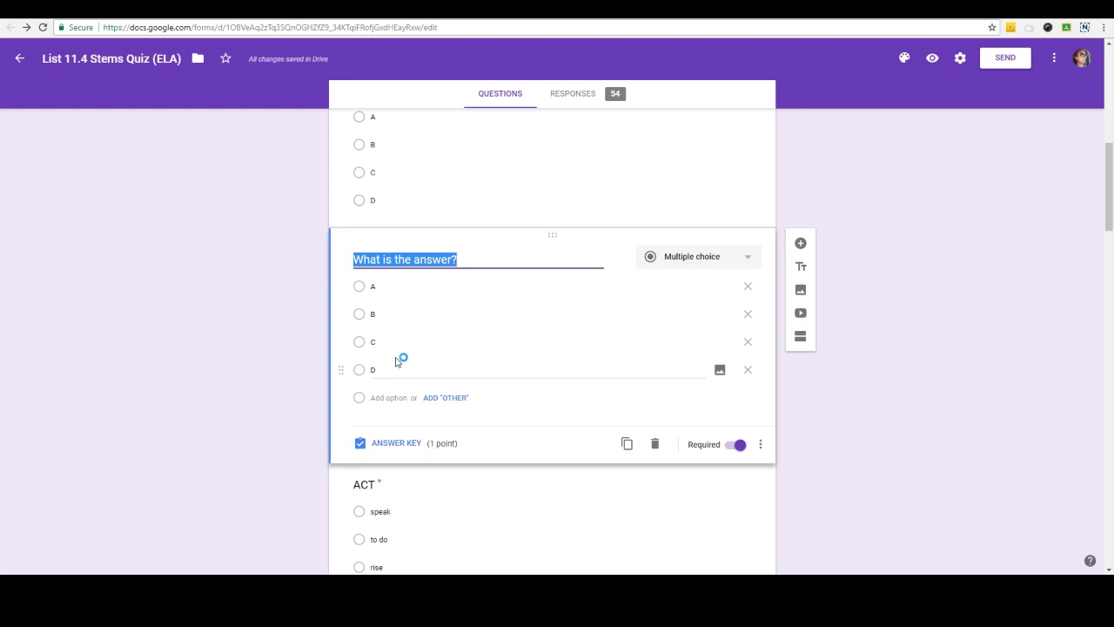
# Retitle the copy 'Question 1', duplicate it, and rename the new copy 'Question 2'.
pyautogui.scroll(2, 398, 361)
pyautogui.write('Q')
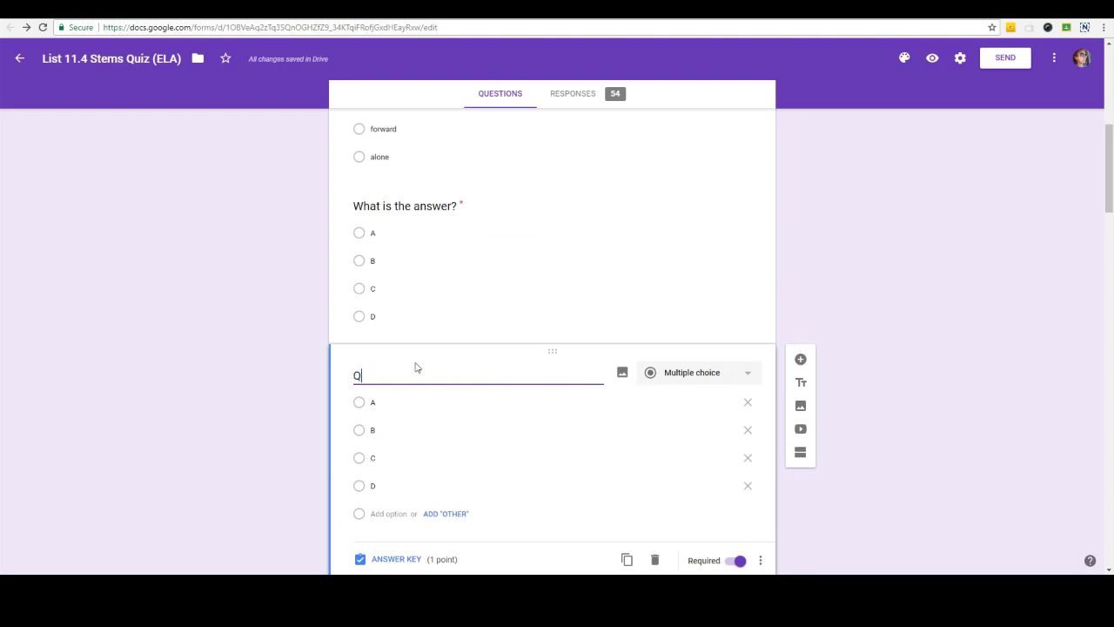
pyautogui.write('uestion 1')
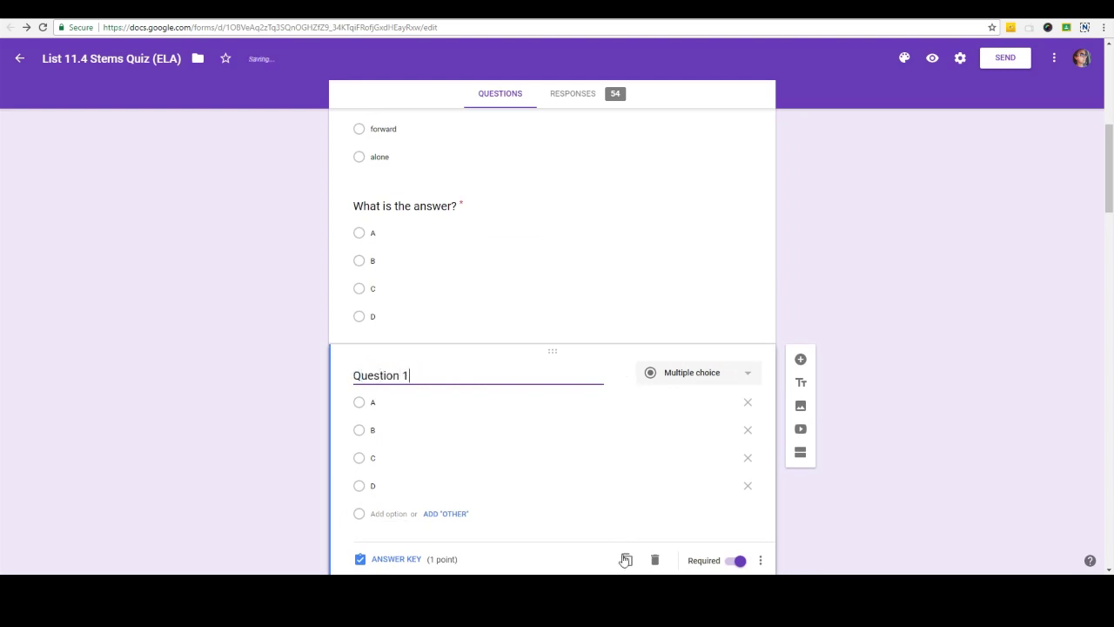
pyautogui.click(626, 560)
pyautogui.click(415, 536)
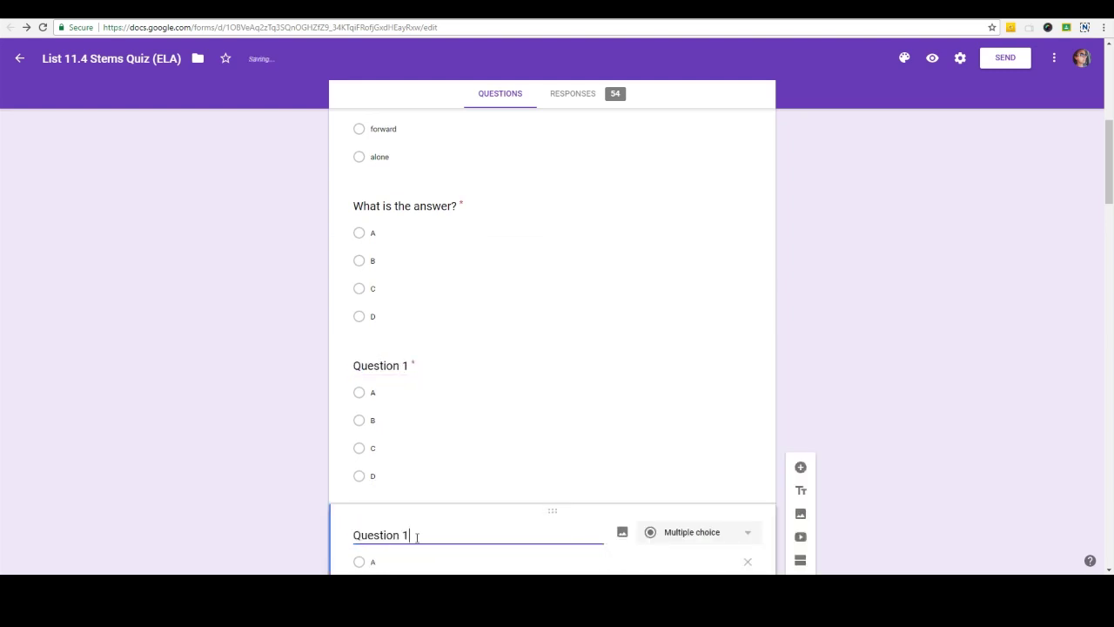
pyautogui.press('BackSpace')
pyautogui.write('2')
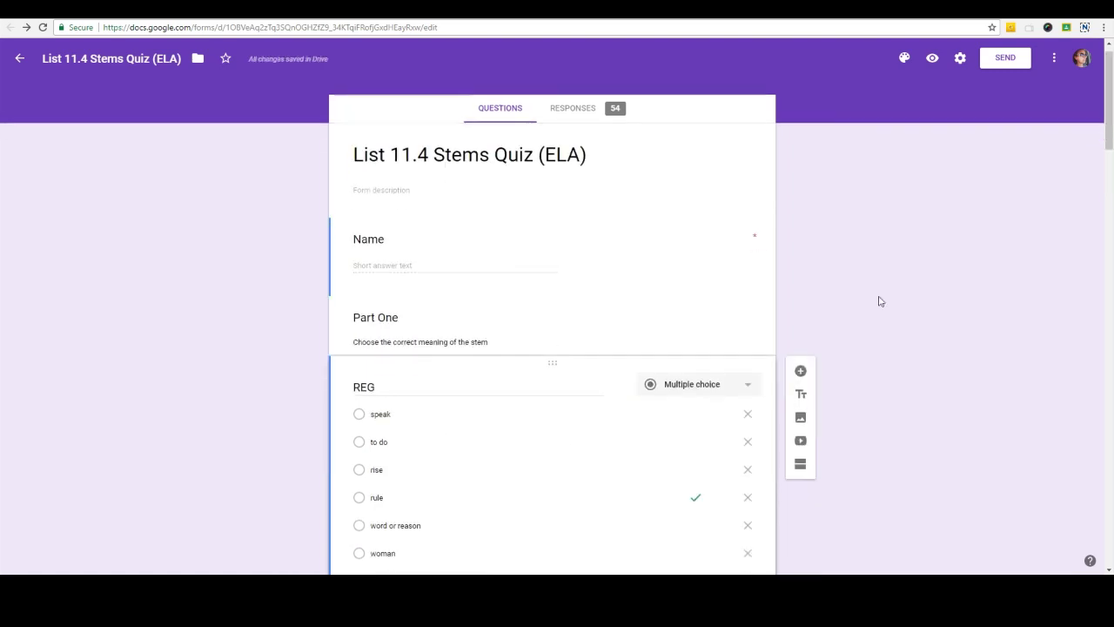
# Copy the quiz's shareable link from the Send dialog's link option.
pyautogui.scroll(-5, 878, 299)
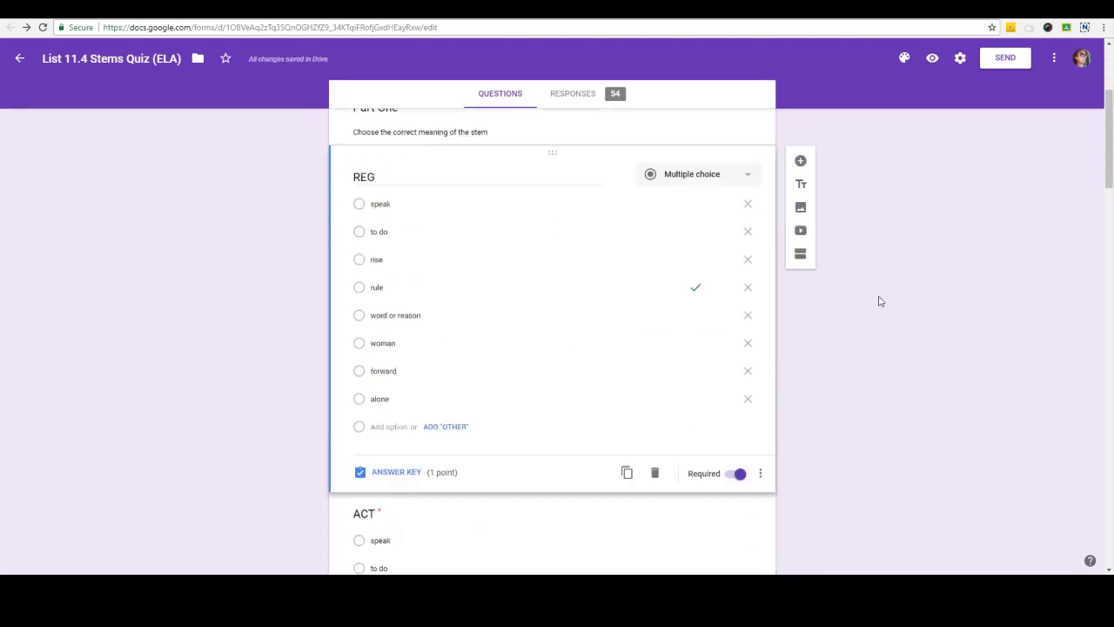
pyautogui.scroll(-5, 880, 301)
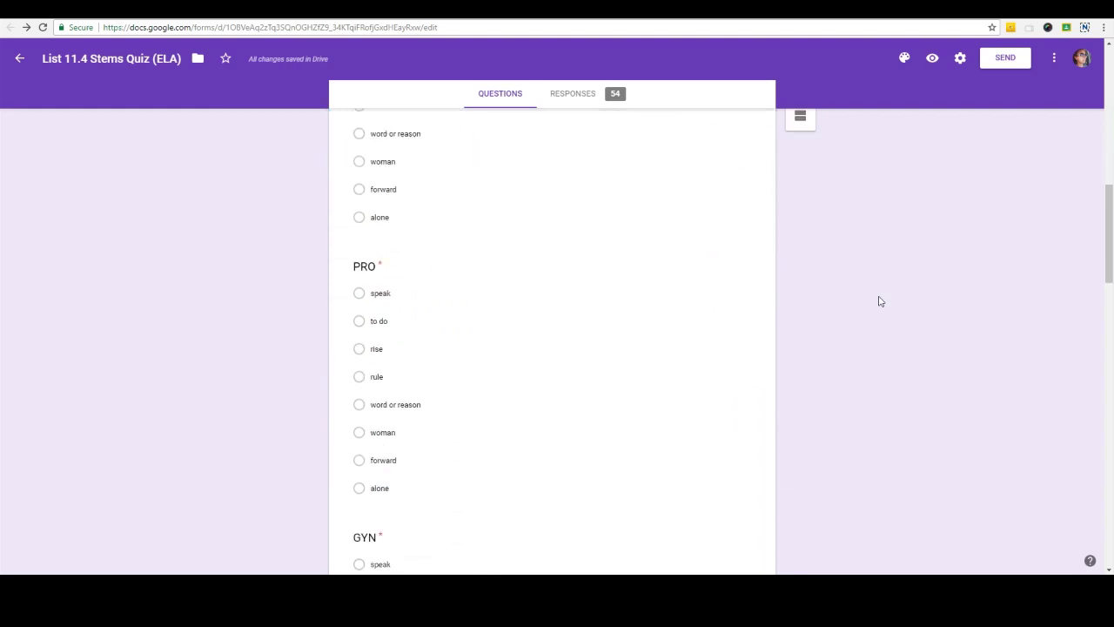
pyautogui.scroll(7, 880, 301)
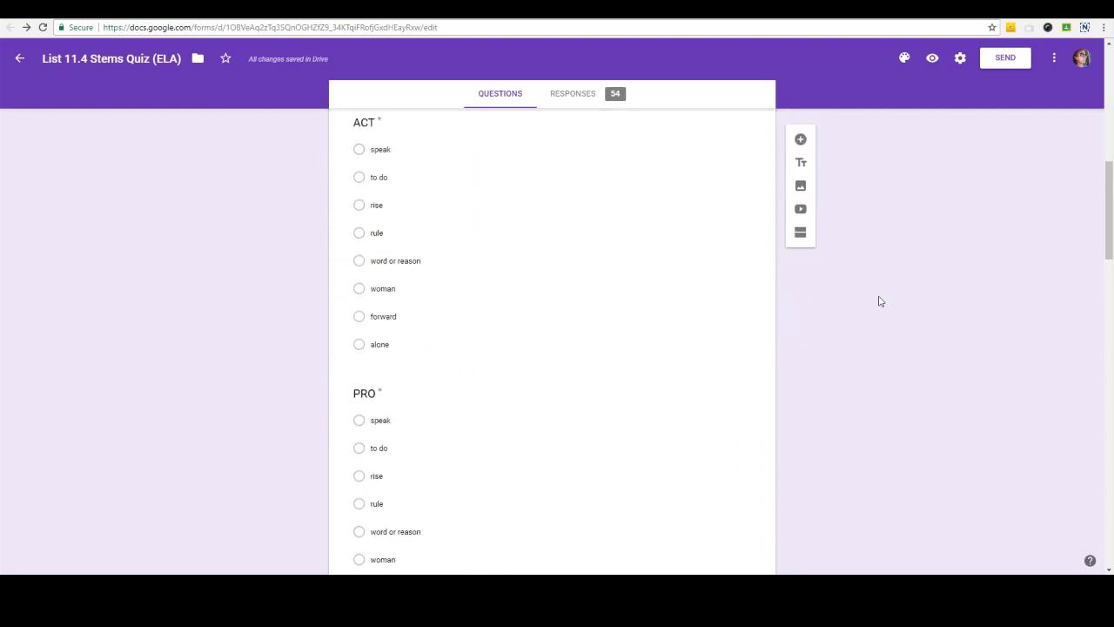
pyautogui.scroll(4, 878, 300)
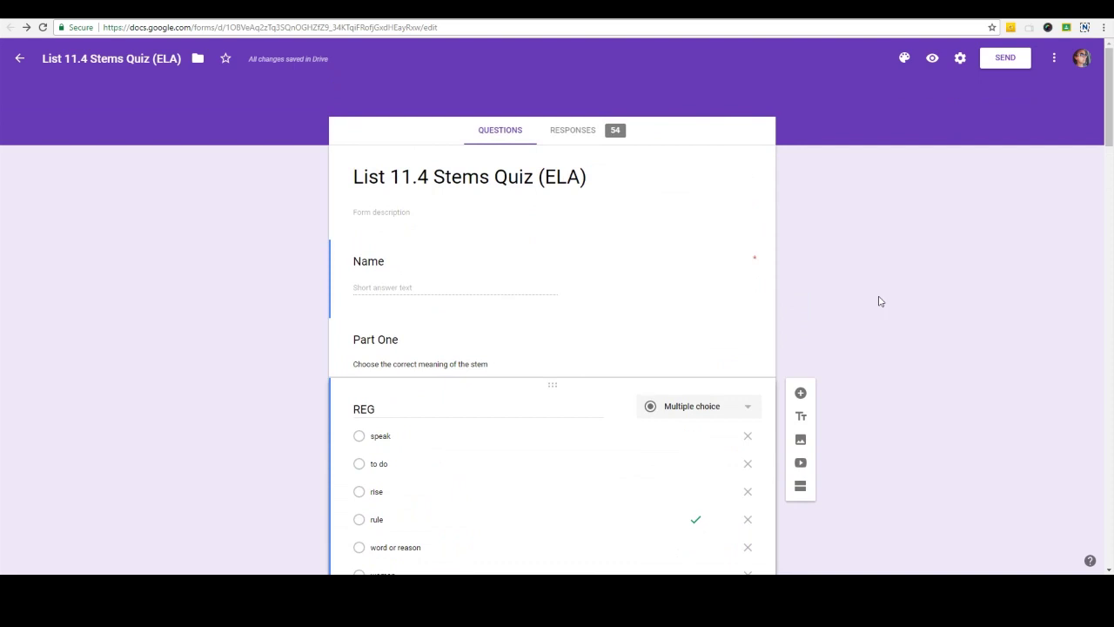
pyautogui.click(1006, 57)
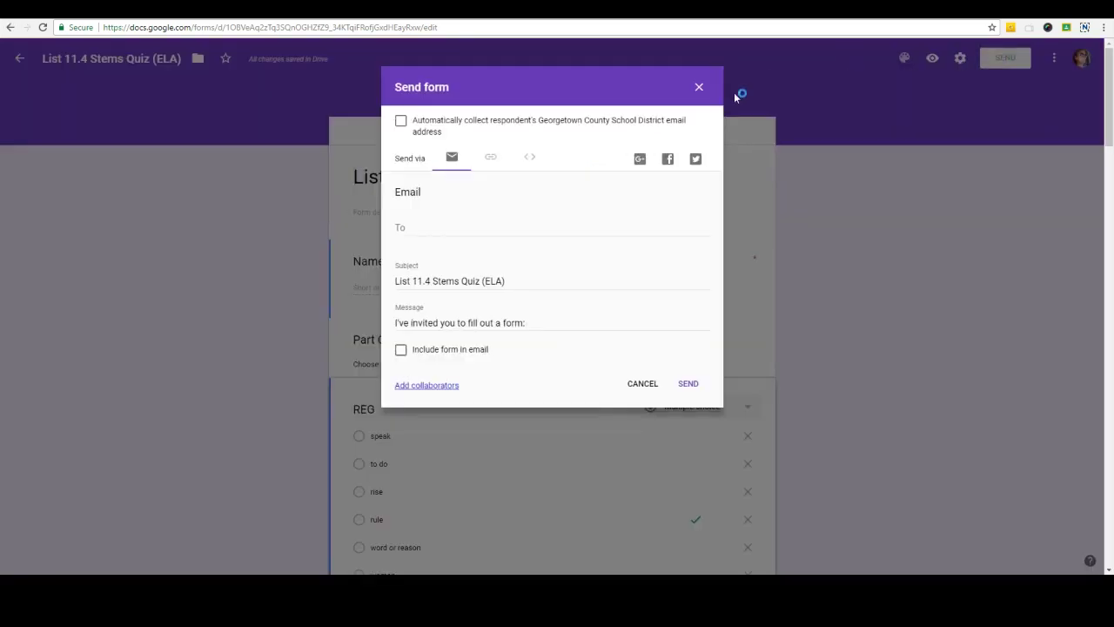
pyautogui.click(491, 157)
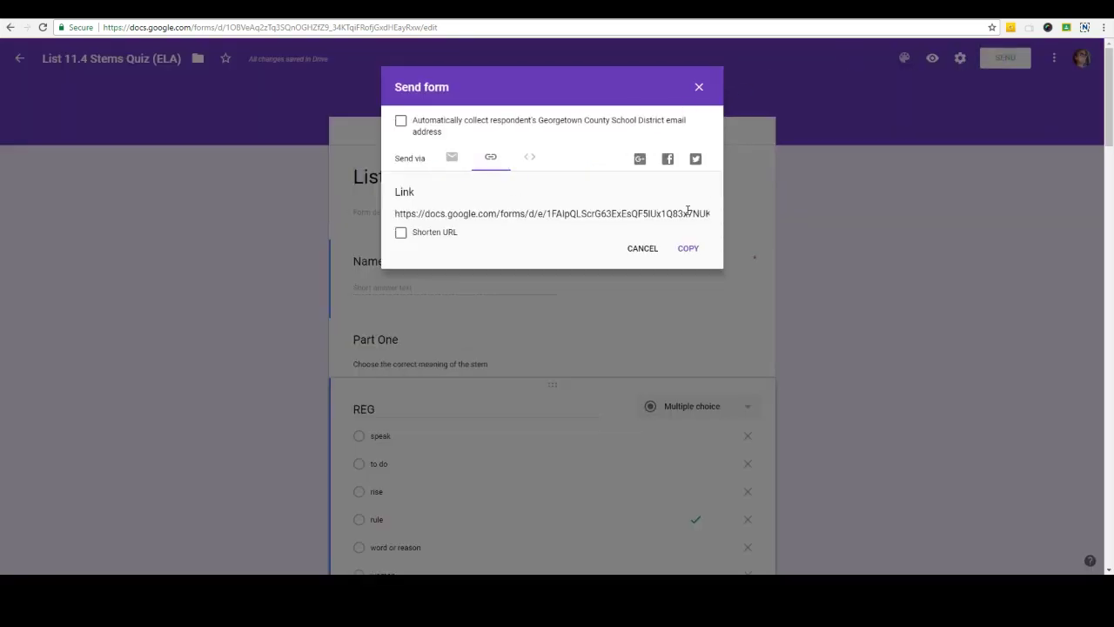
pyautogui.click(689, 249)
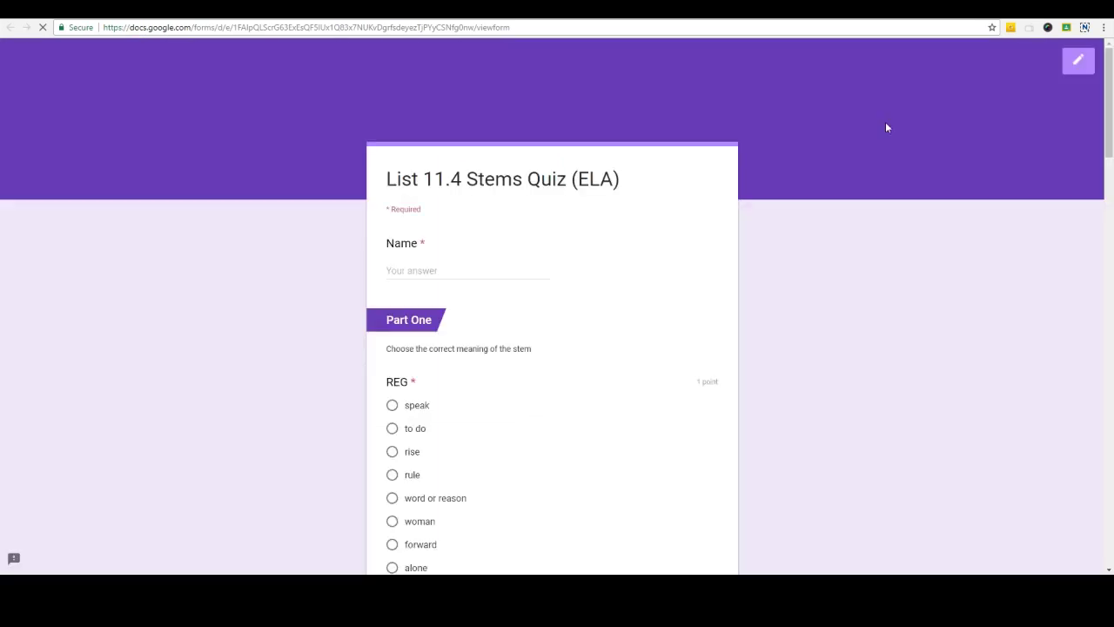
# Return from the live quiz to the editor and open the Responses tab.
pyautogui.moveTo(1104, 70); pyautogui.dragTo(1102, 493)
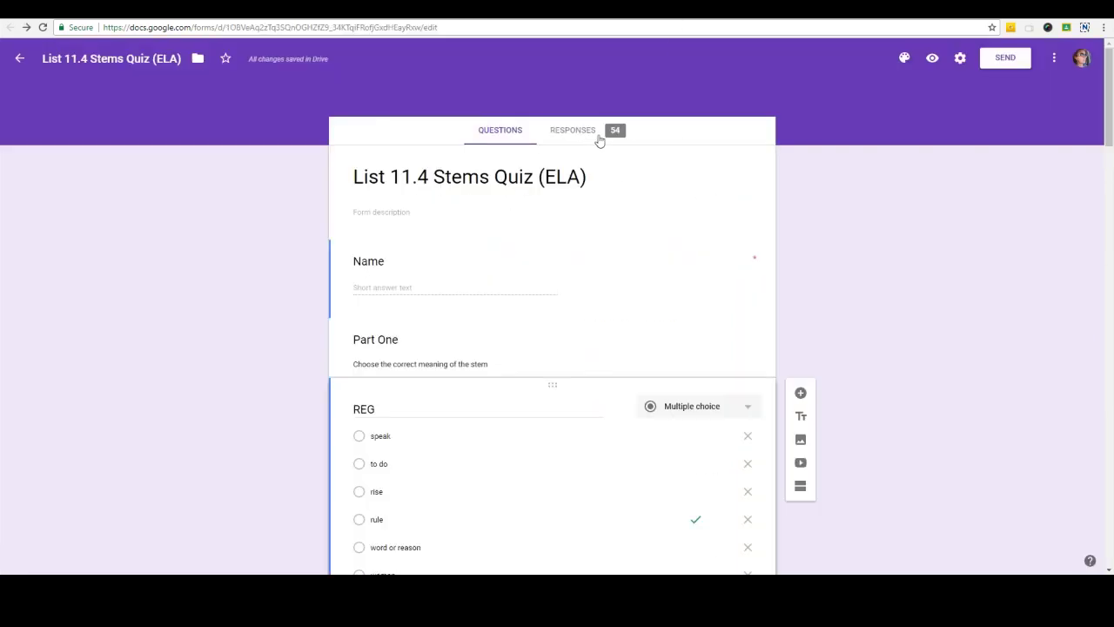
pyautogui.click(599, 140)
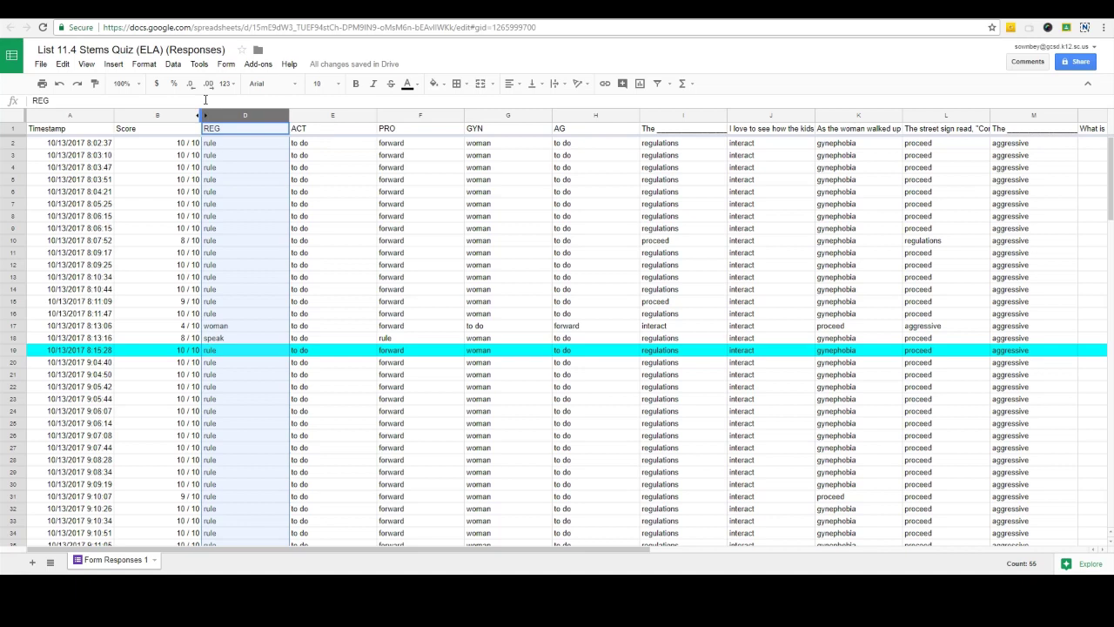
# Select the Score column to see its sum, then close Sheets to return to the editor.
pyautogui.click(162, 112)
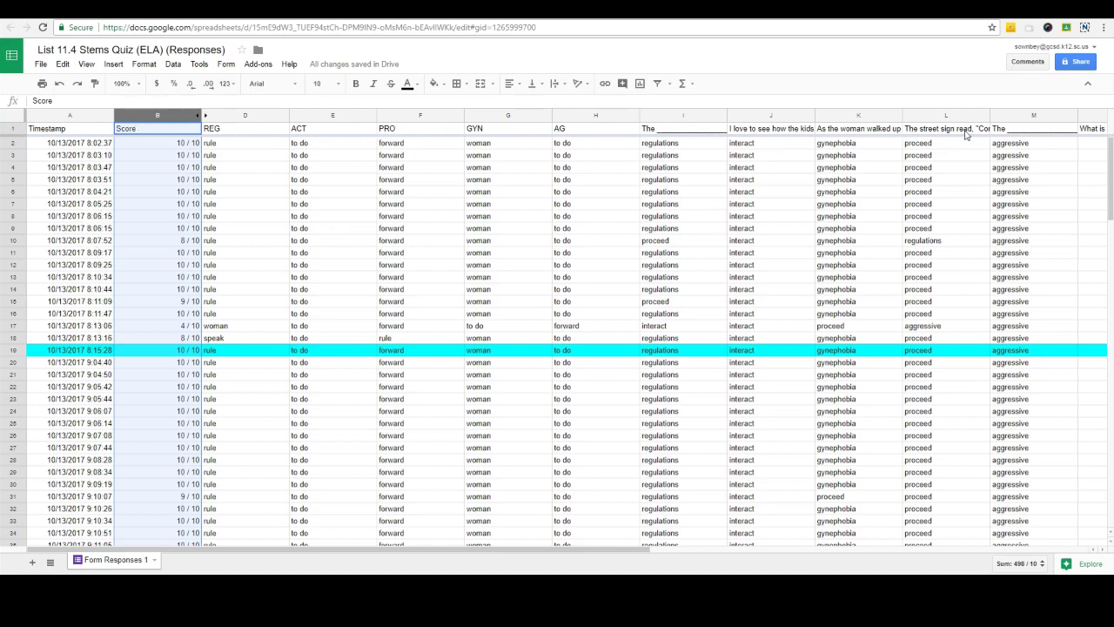
pyautogui.hotkey('ctrl', 'w')
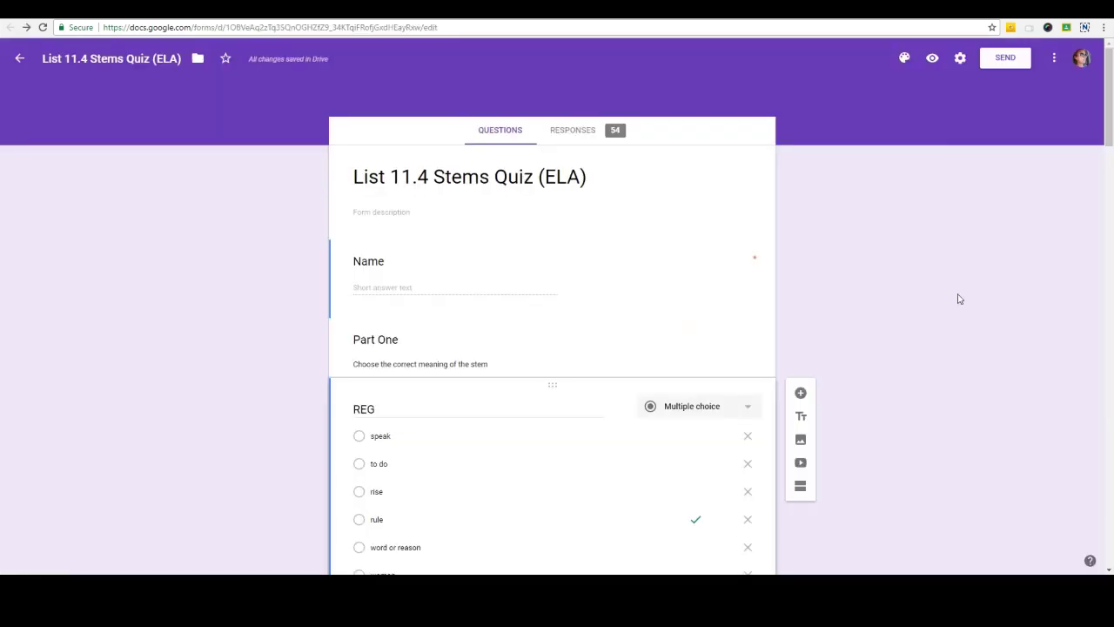
# Change the 'I love to see how the kids' question to Short answer and open its answer key.
pyautogui.scroll(-20, 1094, 403)
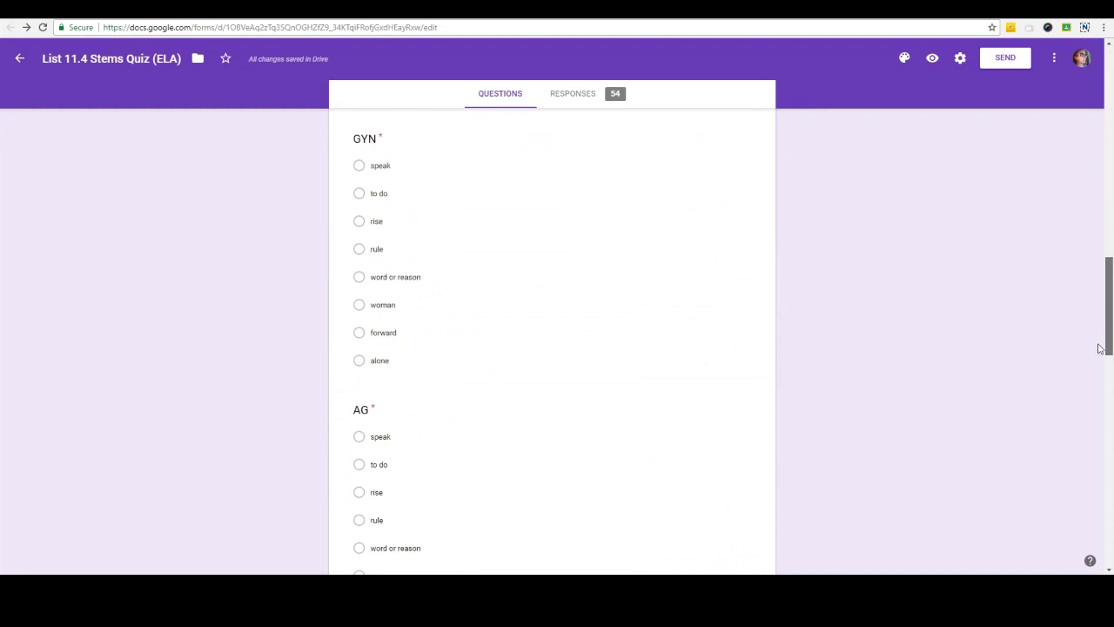
pyautogui.scroll(-4, 1091, 426)
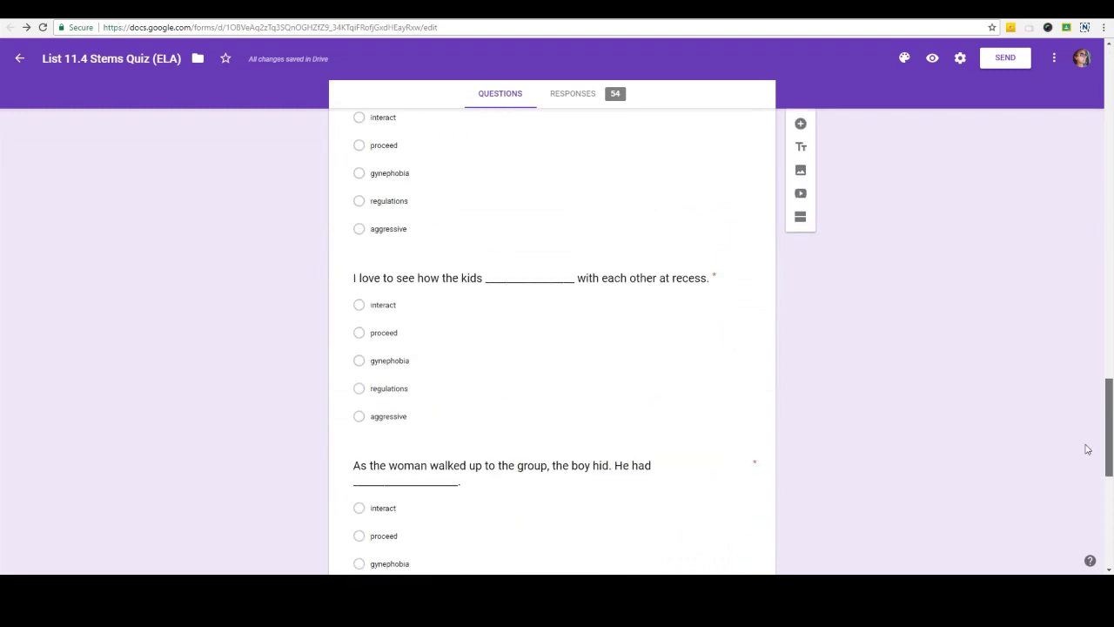
pyautogui.scroll(1, 1088, 431)
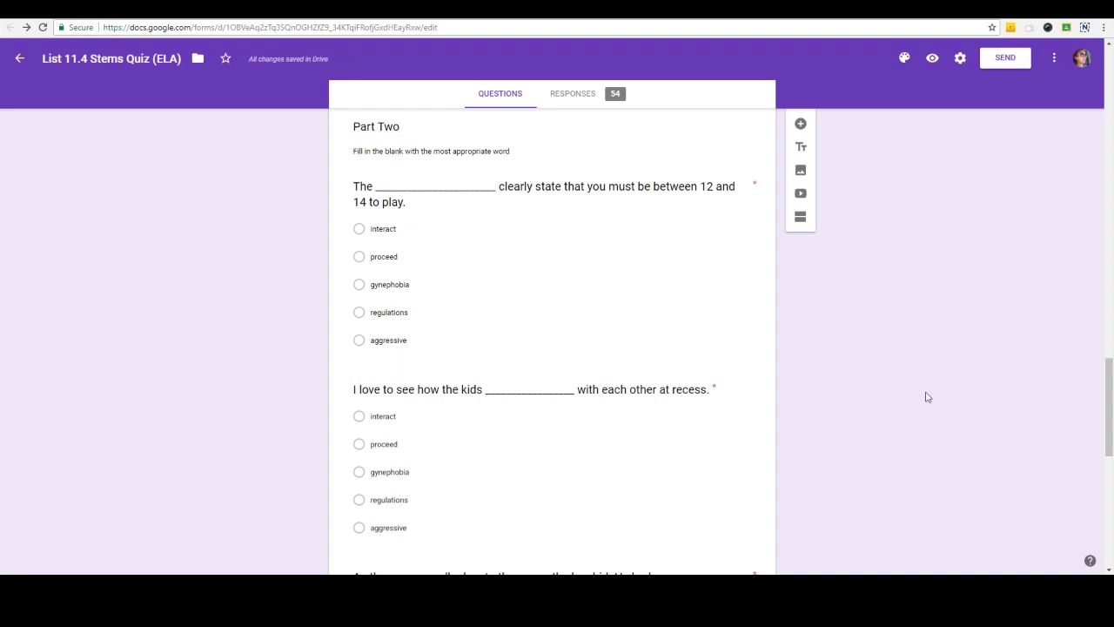
pyautogui.click(640, 434)
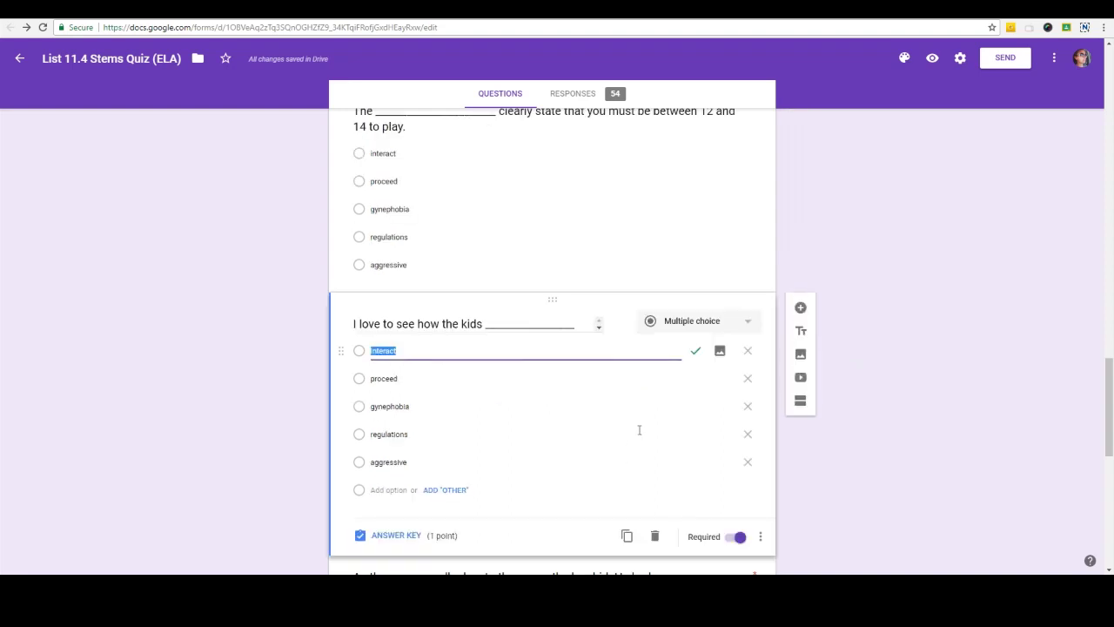
pyautogui.click(758, 322)
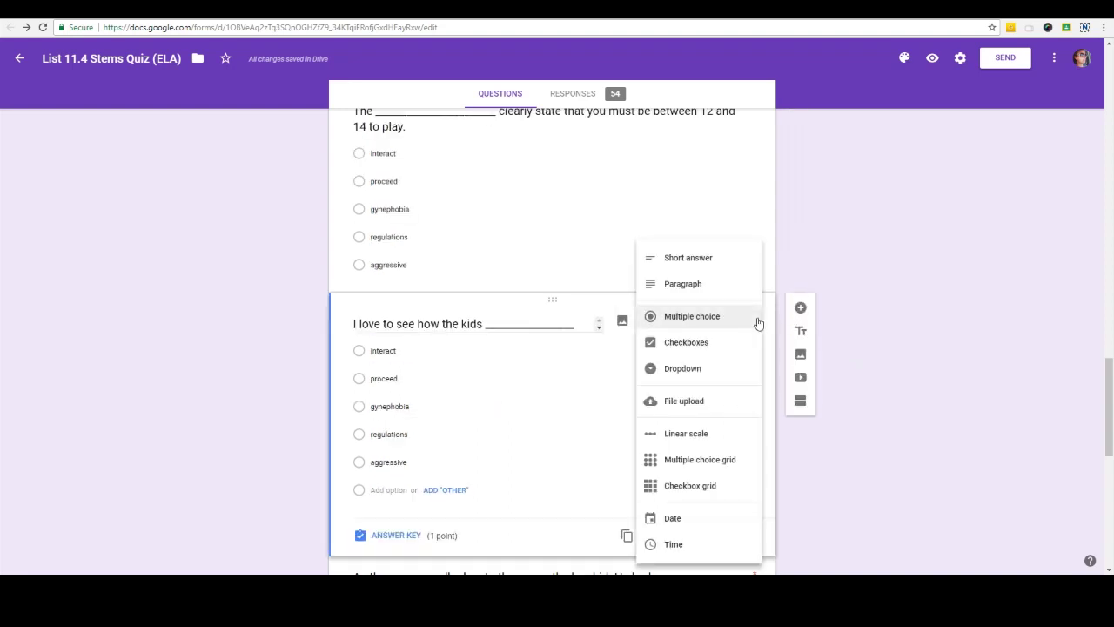
pyautogui.click(727, 263)
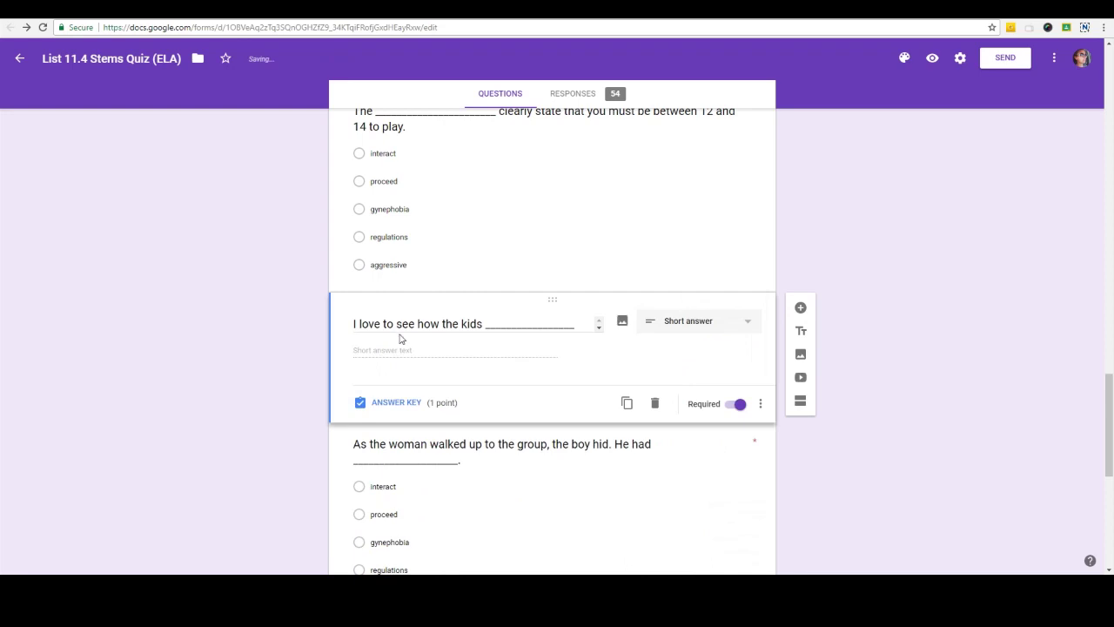
pyautogui.click(387, 403)
# Accept interact, Interact and INTERACT as correct, marking all other answers incorrect.
pyautogui.click(394, 392)
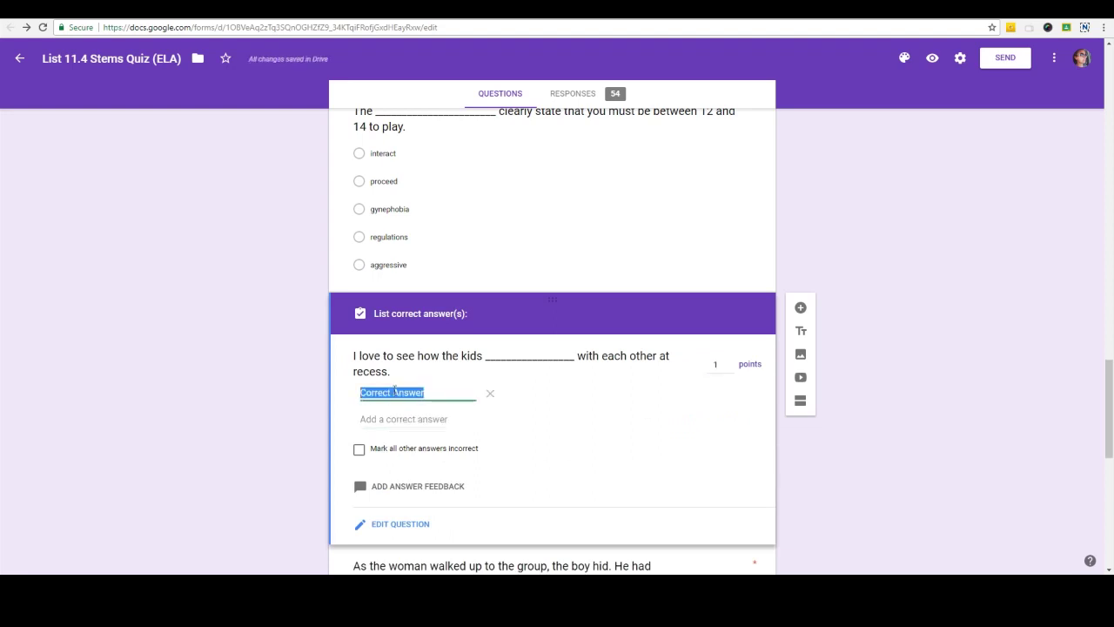
pyautogui.write('interact')
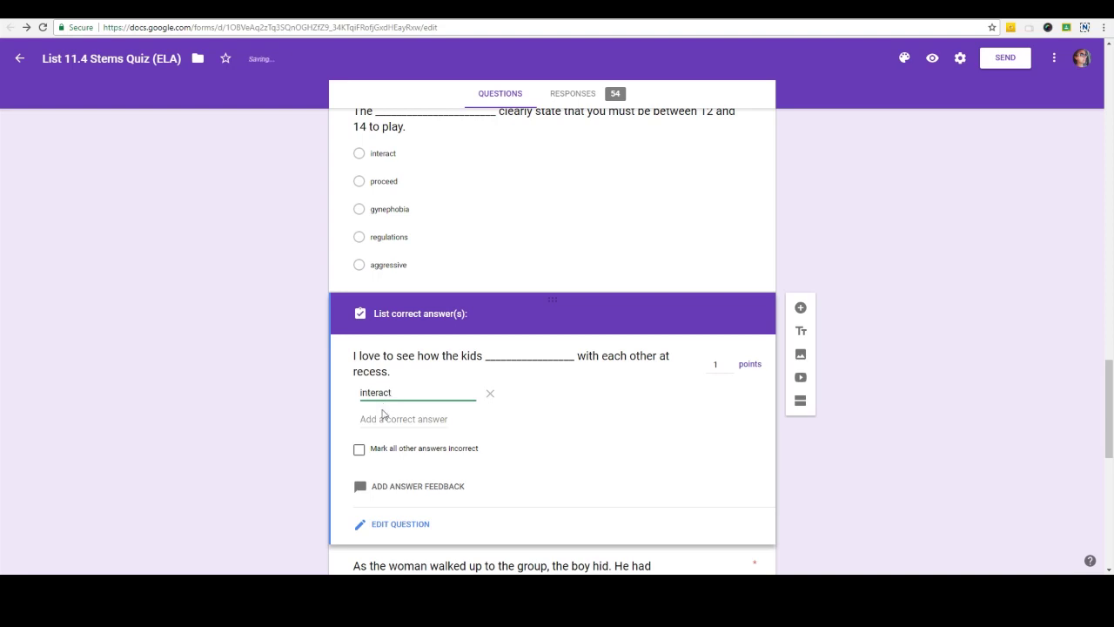
pyautogui.click(380, 420)
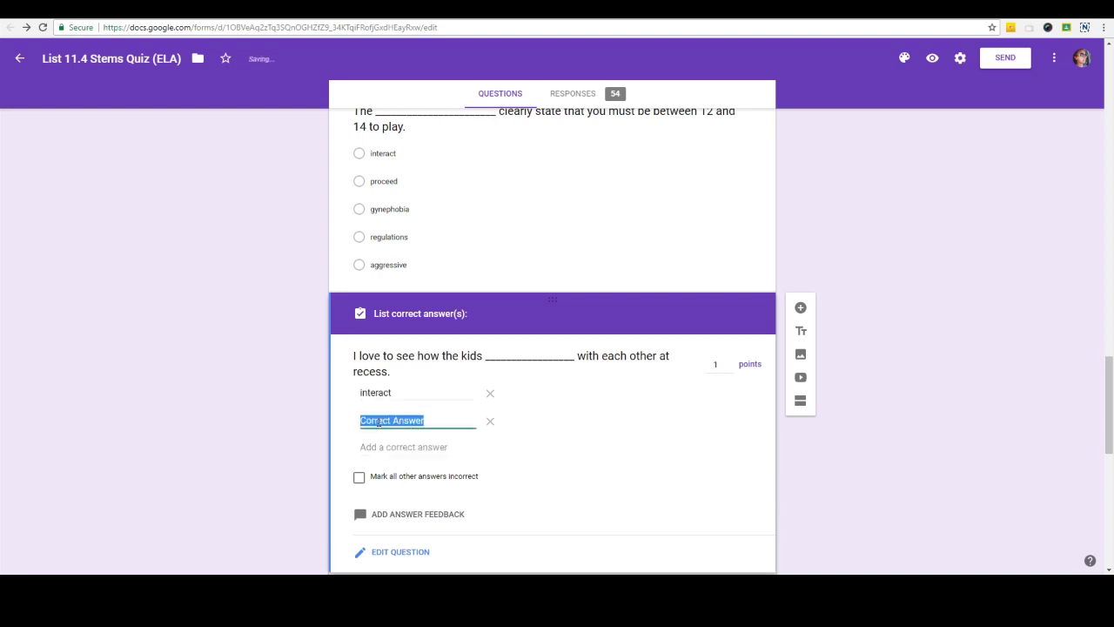
pyautogui.write('Interact')
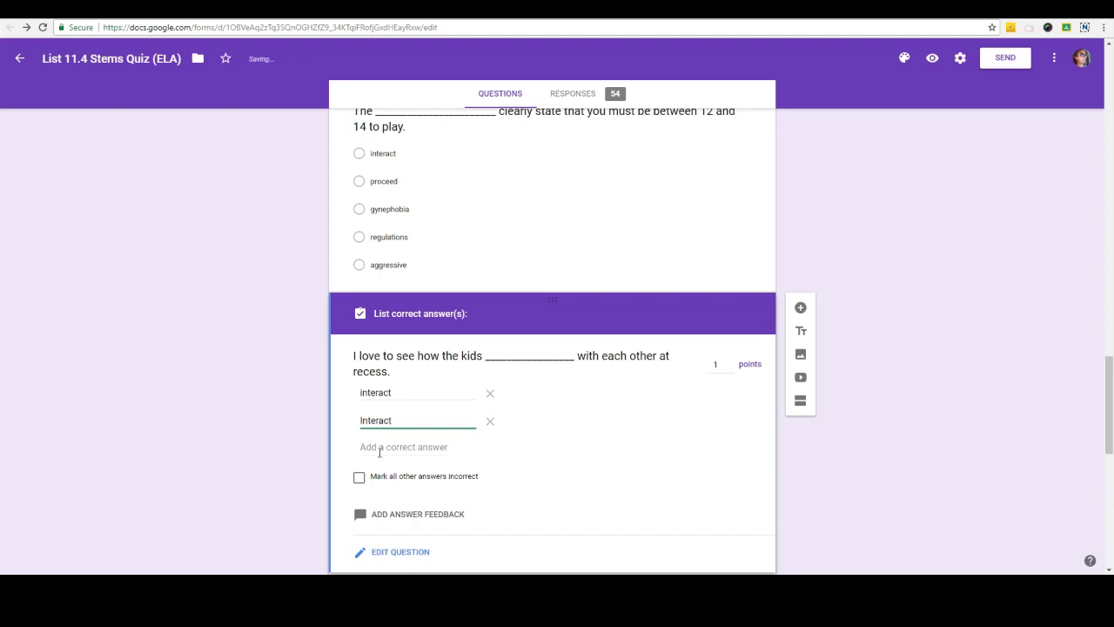
pyautogui.click(379, 449)
pyautogui.write('I')
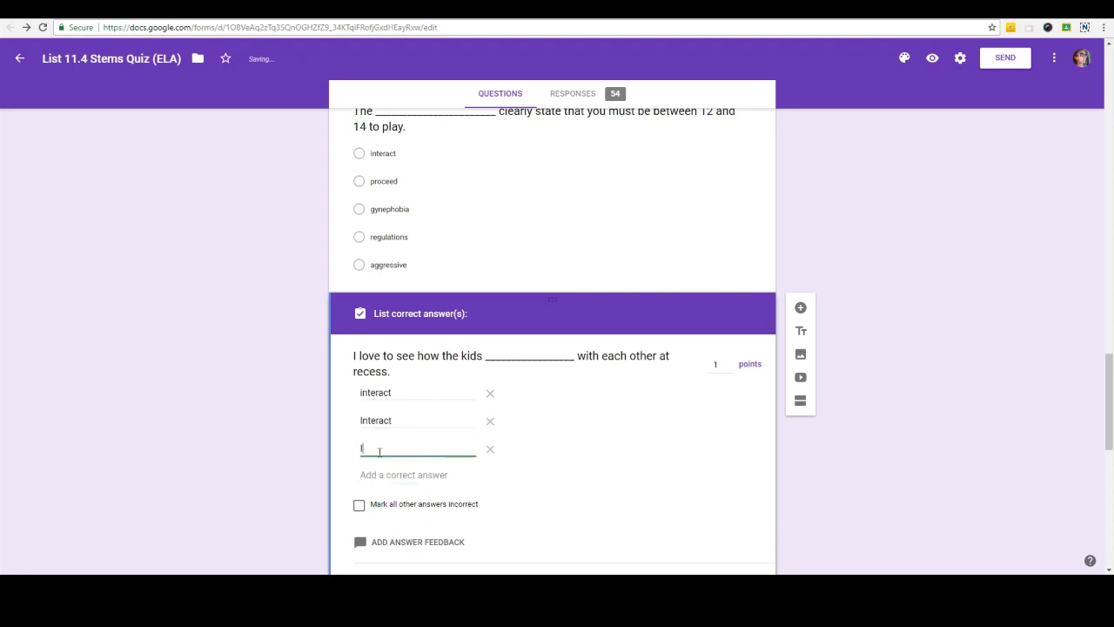
pyautogui.write('NTERACT')
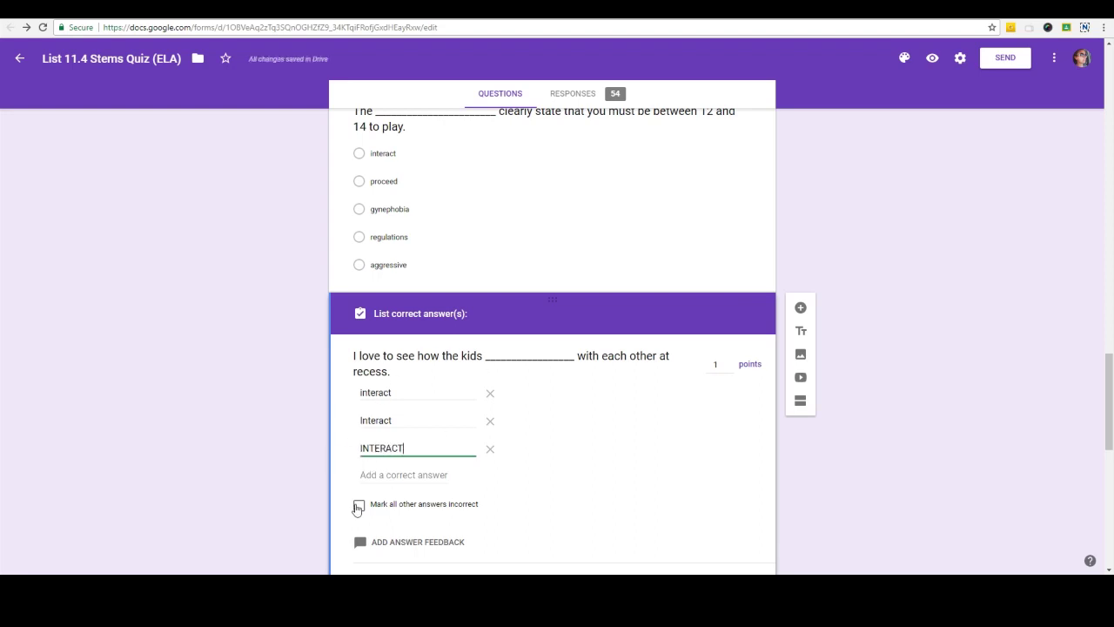
pyautogui.click(358, 505)
pyautogui.scroll(10, 1085, 250)
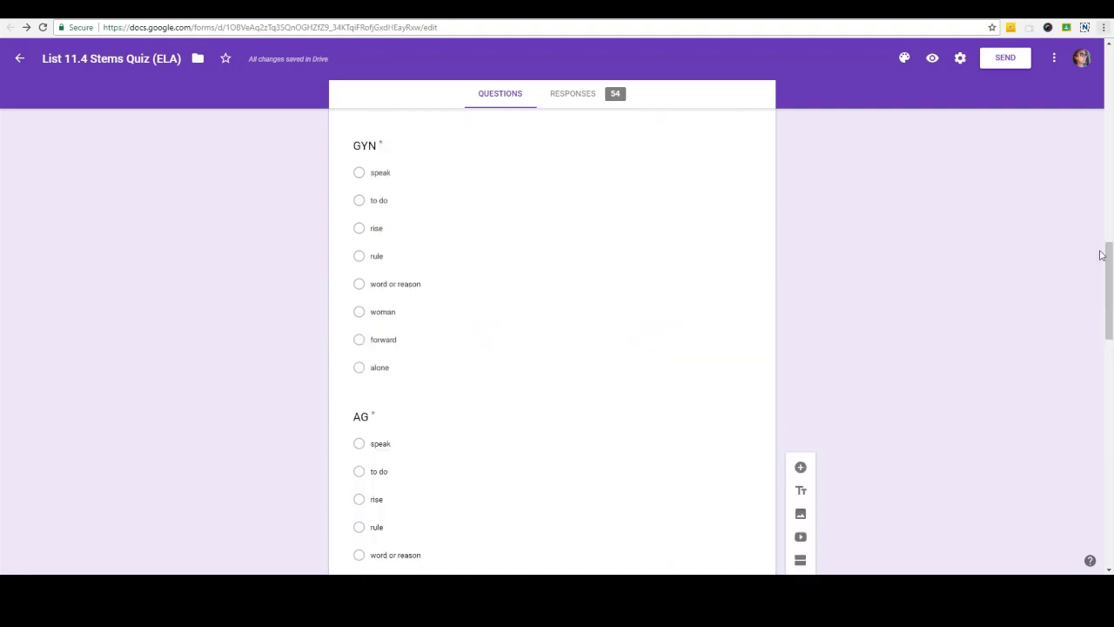
pyautogui.moveTo(1110, 261); pyautogui.dragTo(1111, 64)
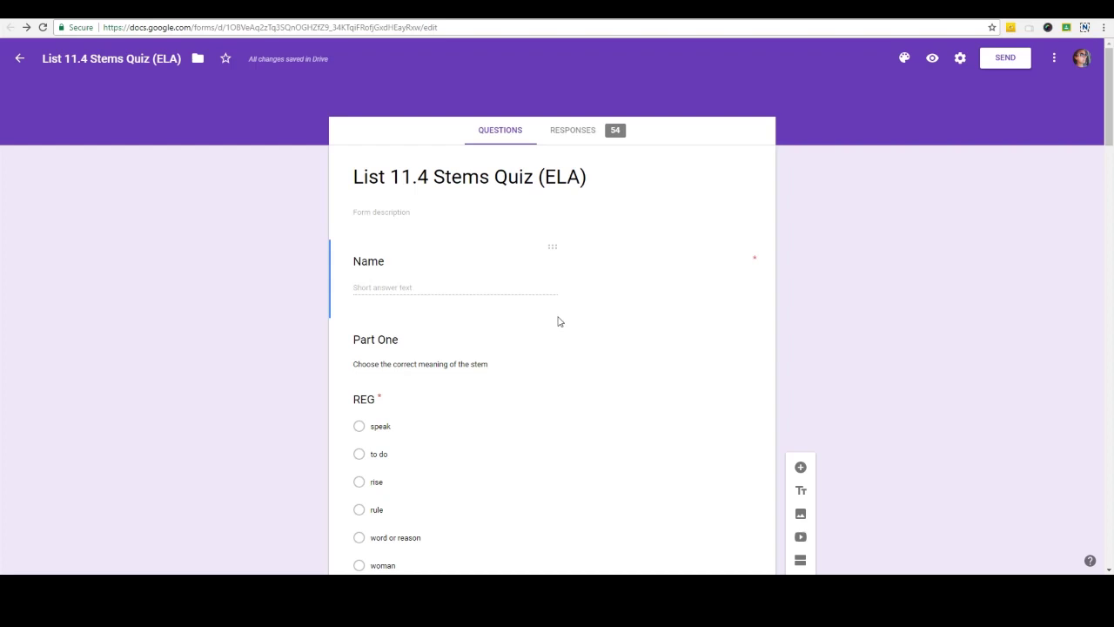
pyautogui.scroll(-3, 560, 321)
pyautogui.scroll(-6, 560, 321)
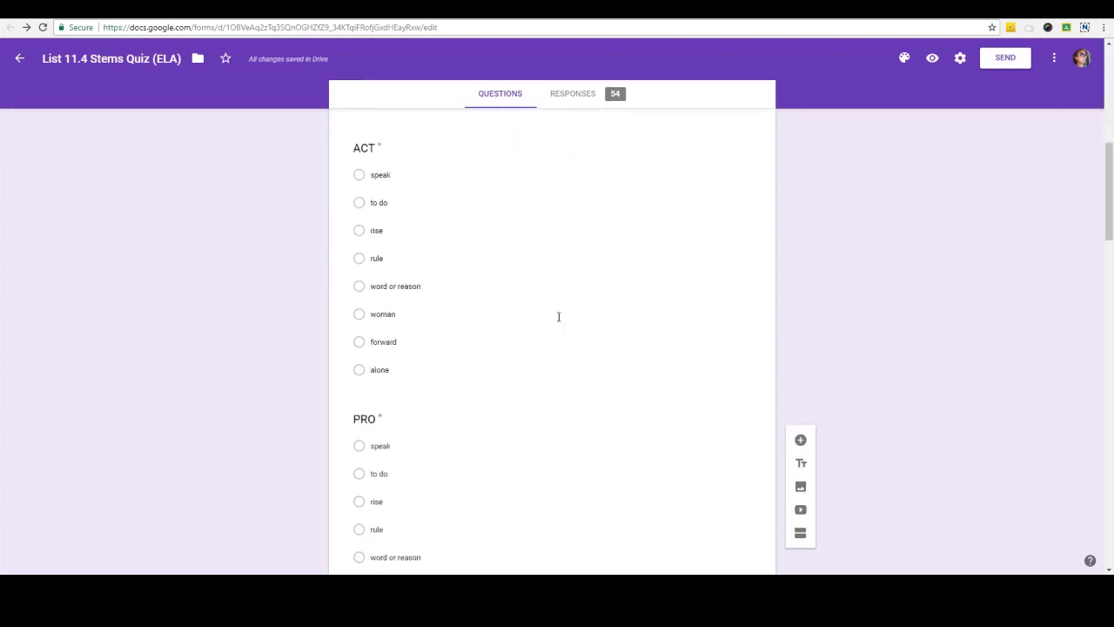